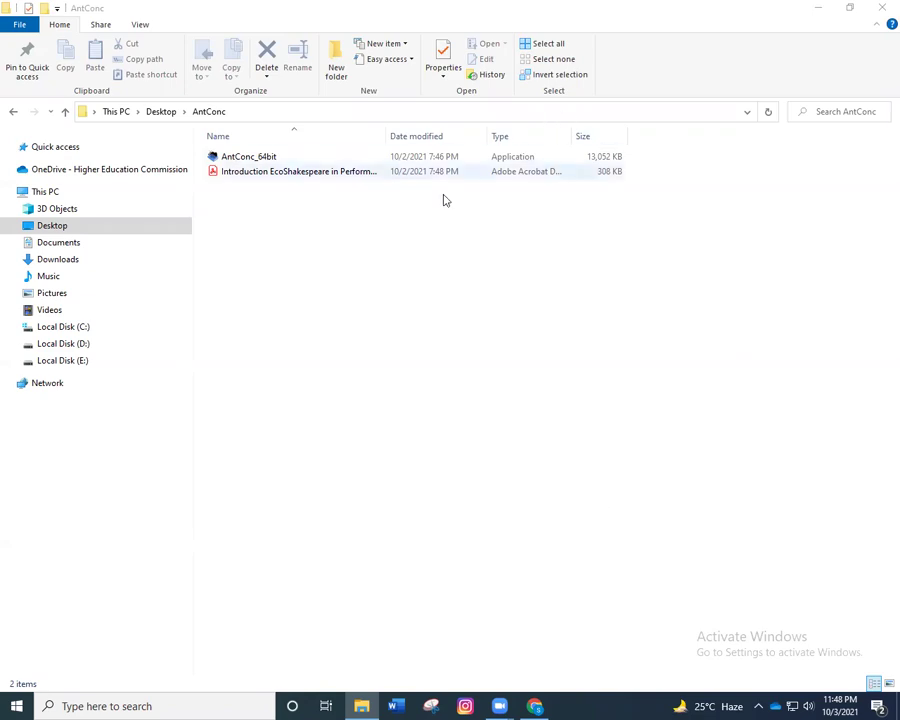
Step: Close the AntConc folder window and minimize Chrome to reveal the desktop
left_click(880, 10)
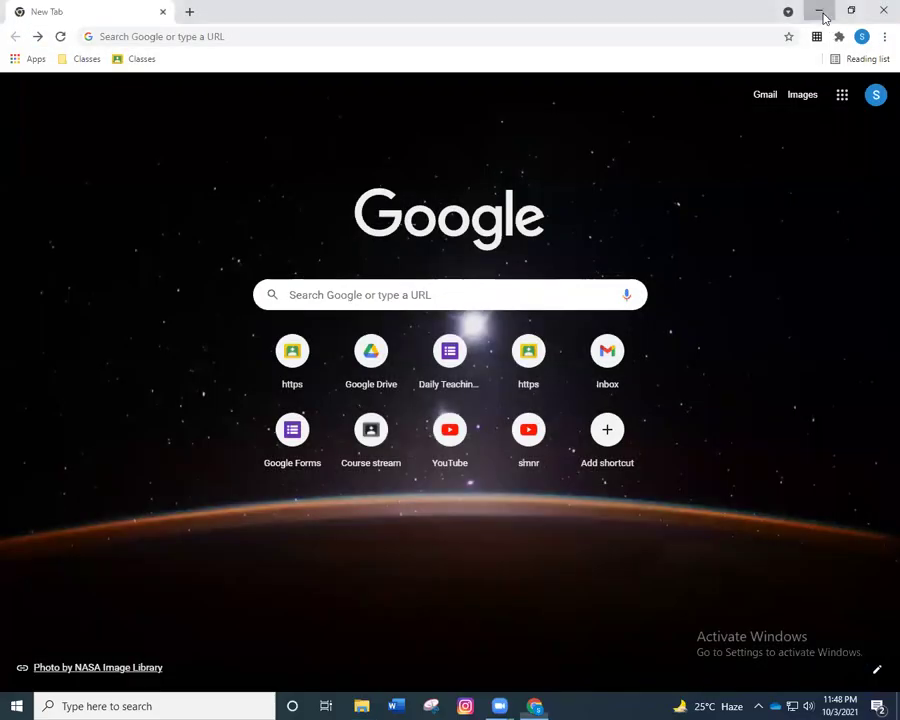
left_click(816, 10)
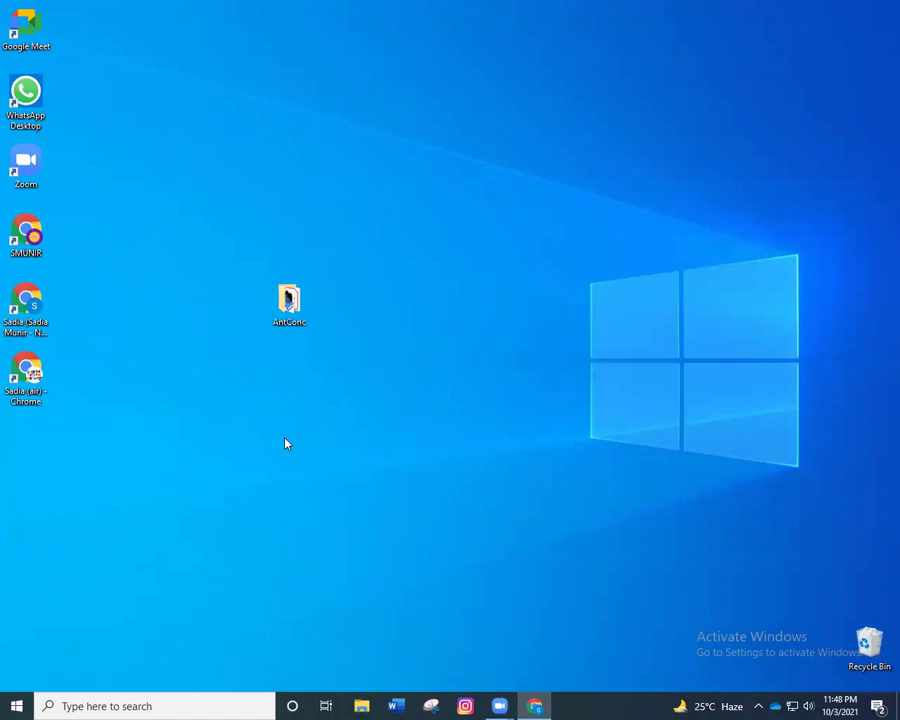
Step: Open the AntConc desktop folder and preview the EcoShakespeare PDF in Acrobat, then close it
double_click(289, 303)
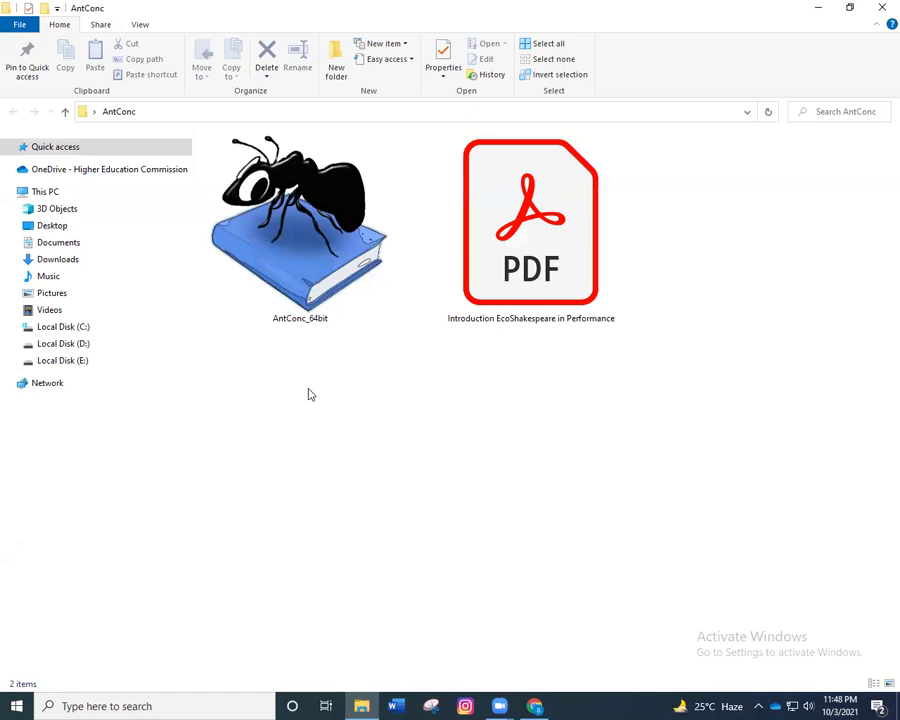
left_click(497, 289)
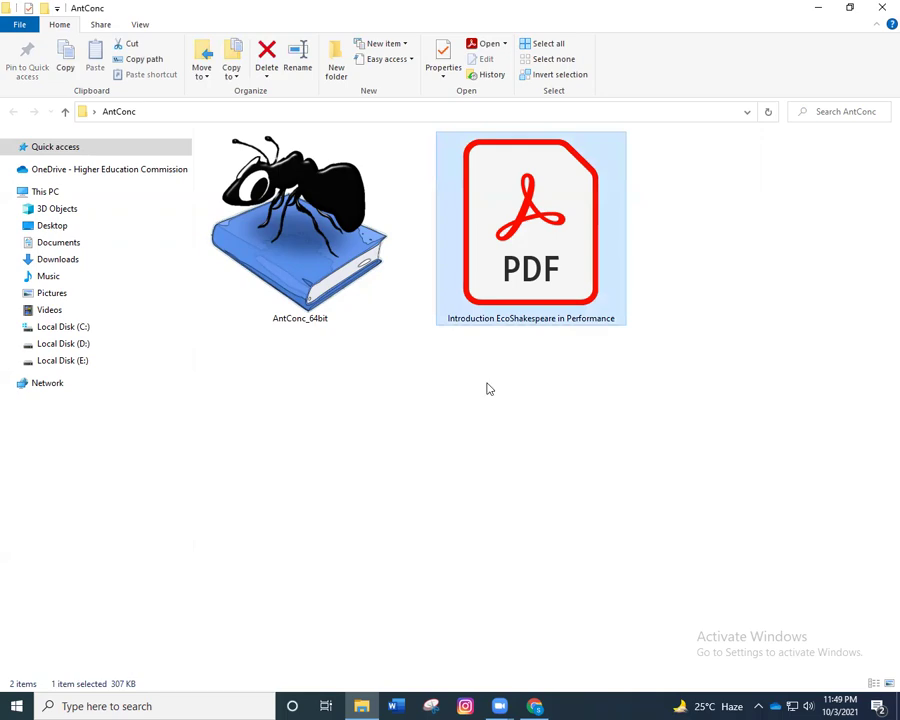
double_click(482, 317)
scroll(479, 321, "down", 15)
scroll(441, 325, "down", 5)
left_click(880, 9)
Step: Search Google for 'pdf to word file' and open the pdf2doc result in a new tab
left_click(537, 705)
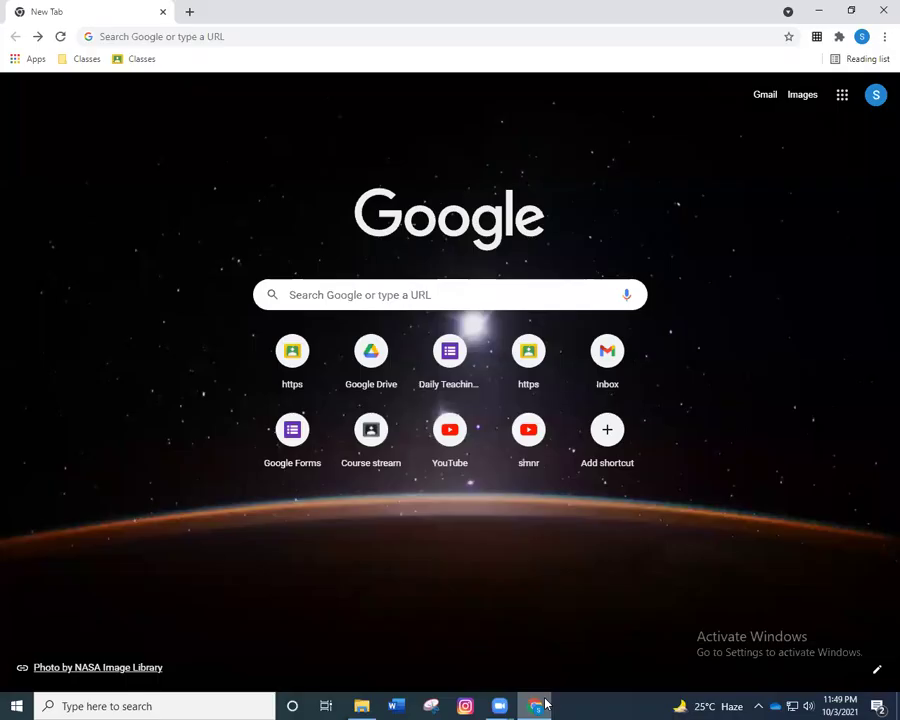
left_click(350, 296)
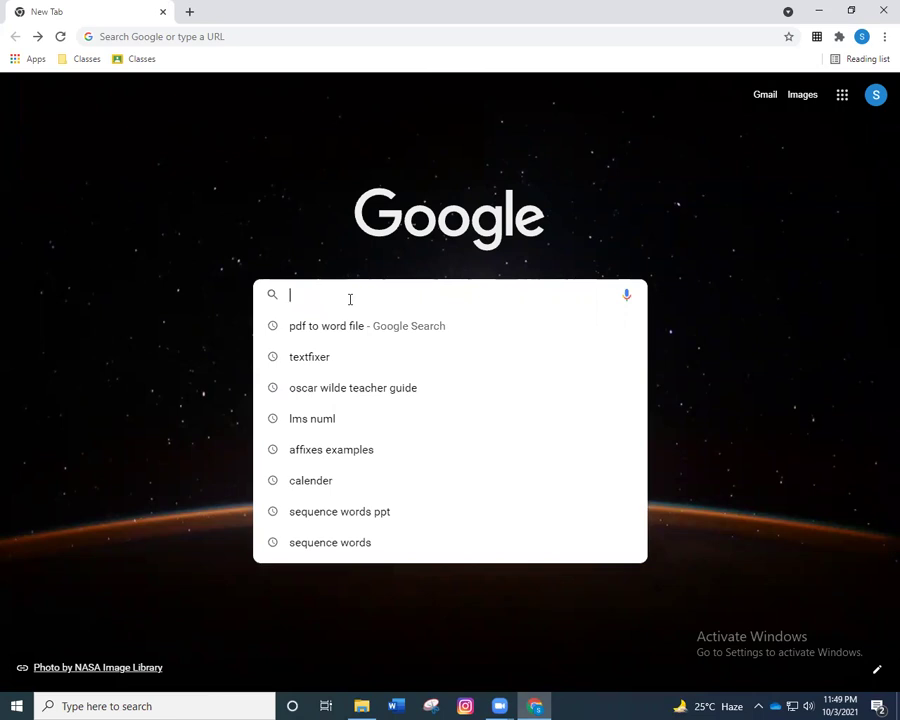
left_click(298, 333)
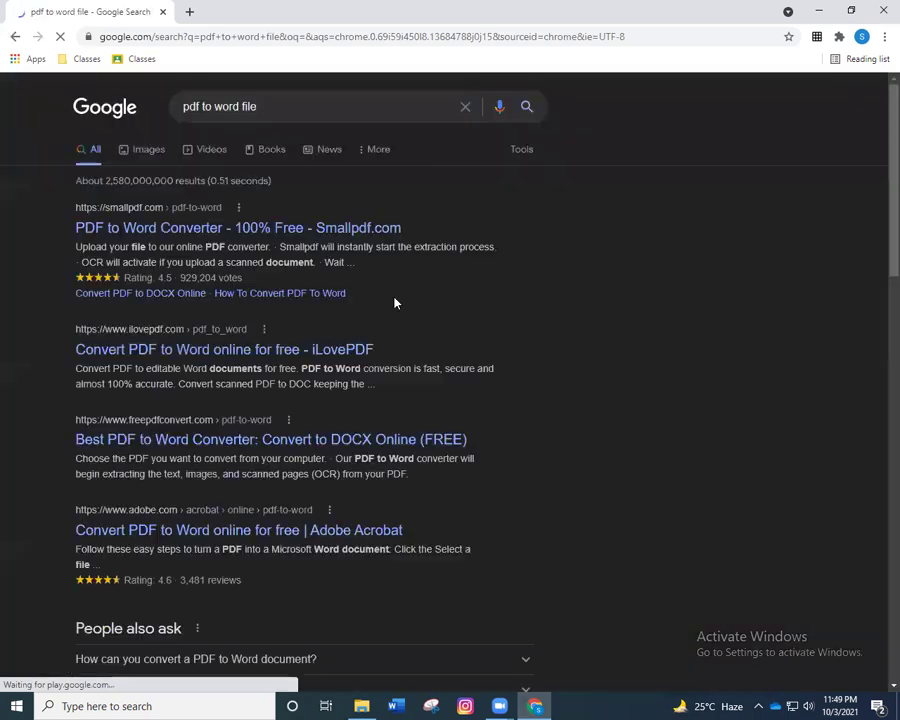
scroll(350, 520, "down", 3)
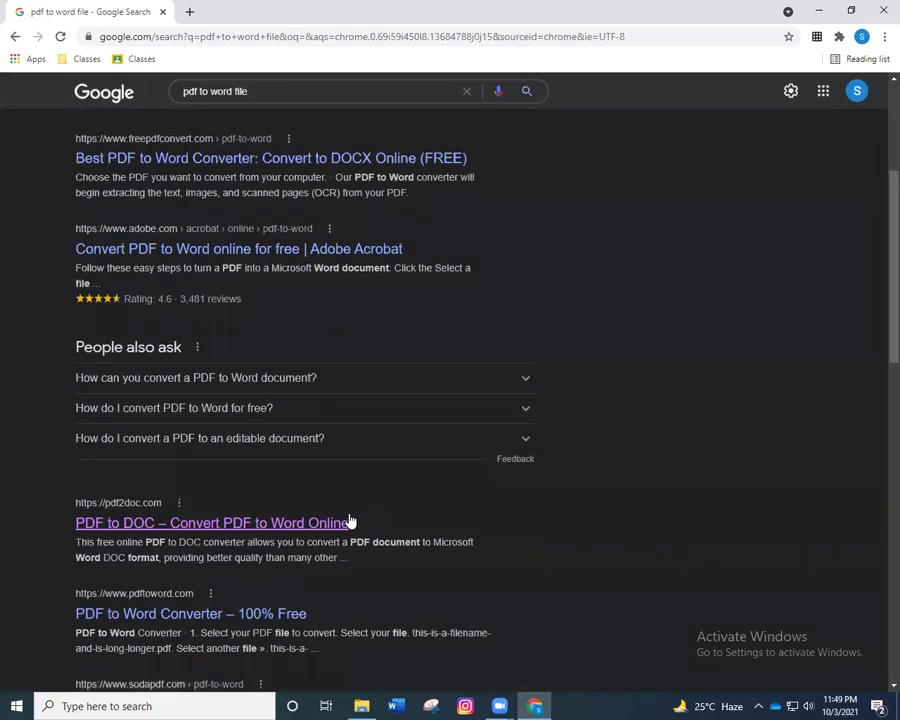
right_click(303, 529)
left_click(350, 541)
Step: Upload the 'Introduction EcoShakespeare in Performance' PDF to pdf2doc.com for DOC conversion
left_click(241, 9)
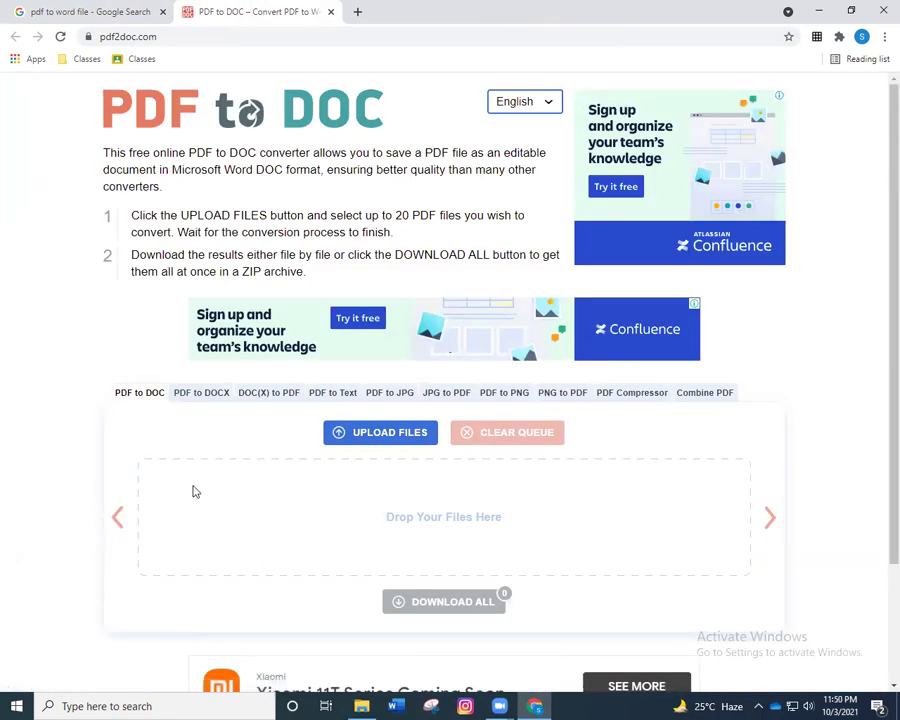
left_click(106, 36)
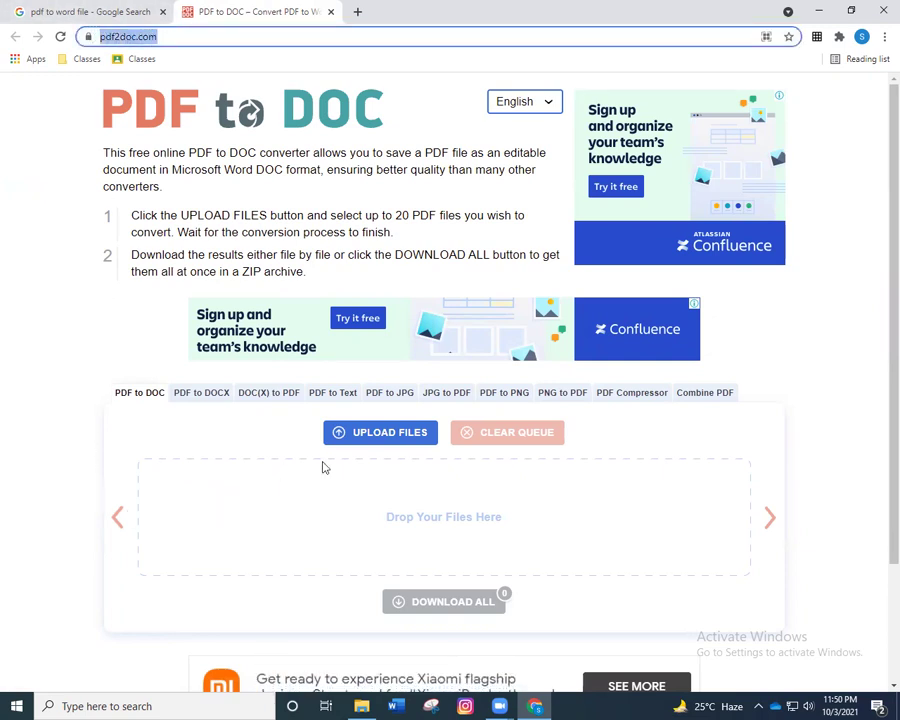
left_click(367, 436)
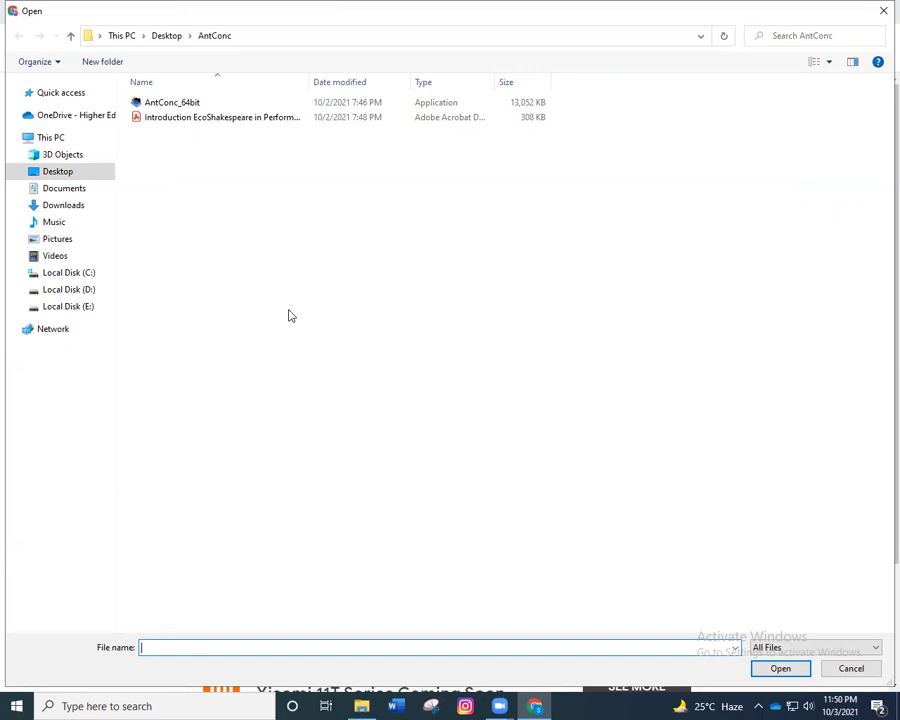
left_click(227, 118)
double_click(227, 118)
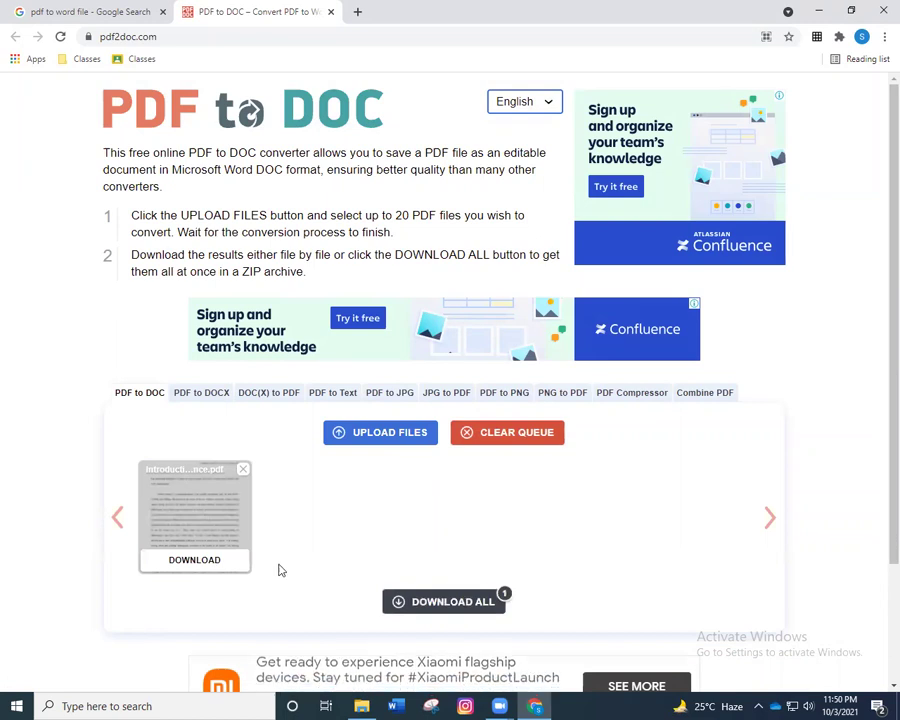
Step: Download the converted DOC and move it from Downloads into the AntConc folder
left_click(210, 566)
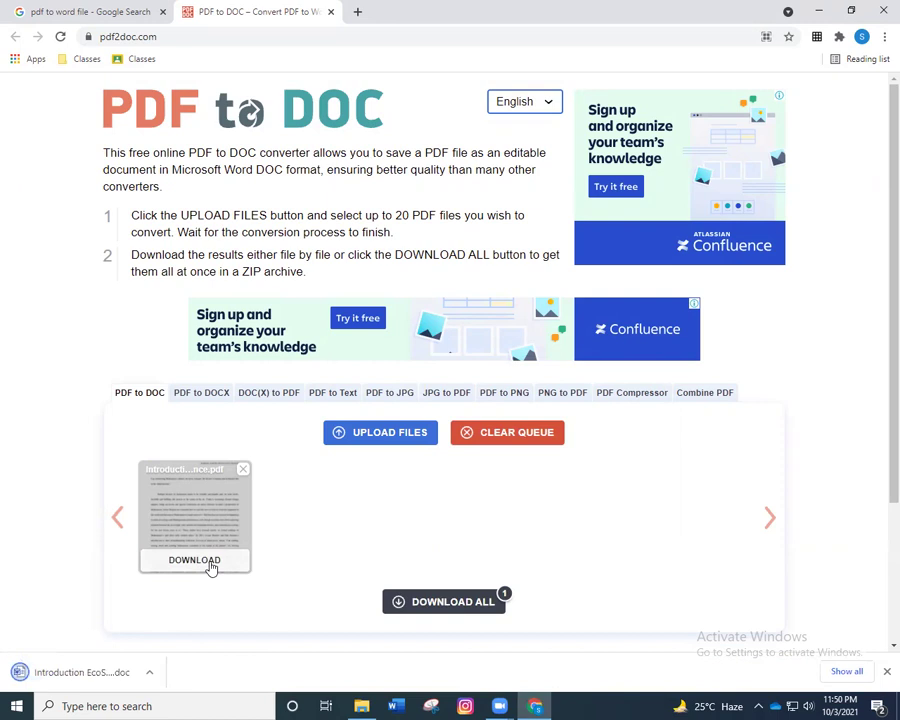
left_click(373, 704)
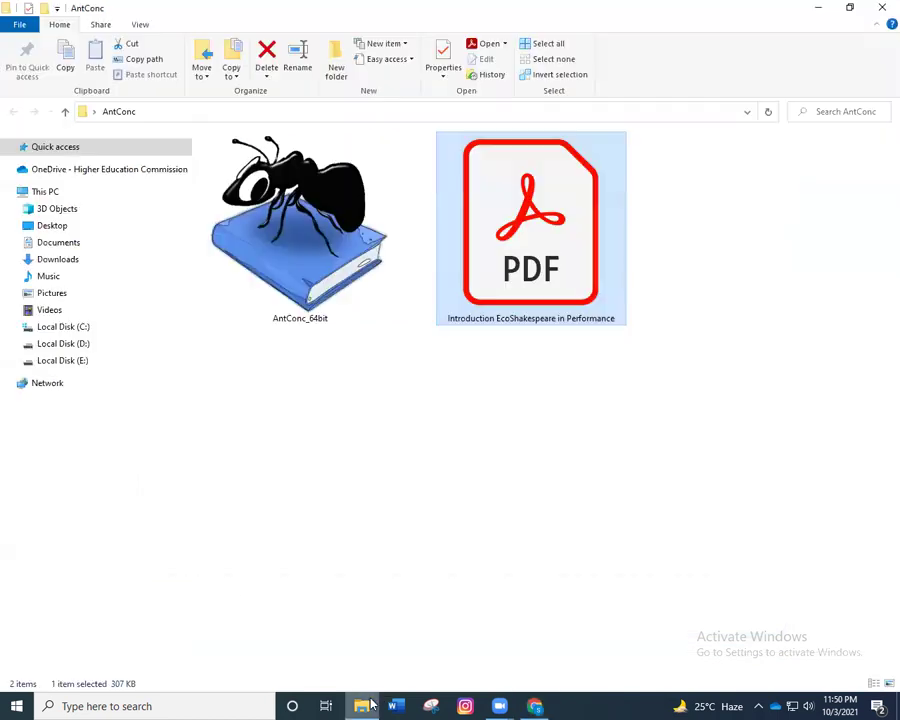
left_click(75, 264)
right_click(293, 408)
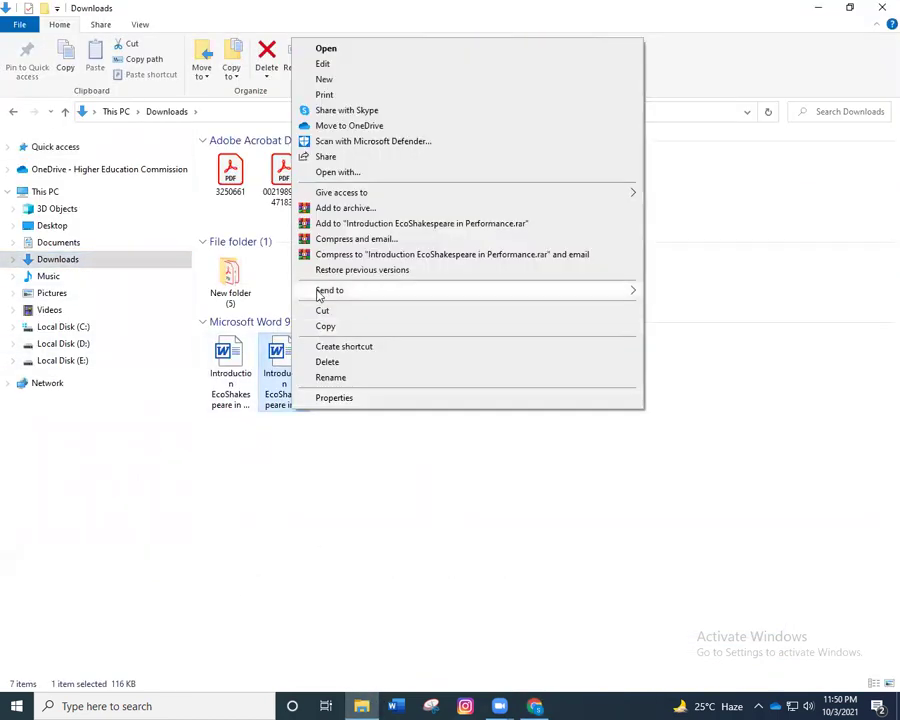
left_click(322, 312)
left_click(13, 111)
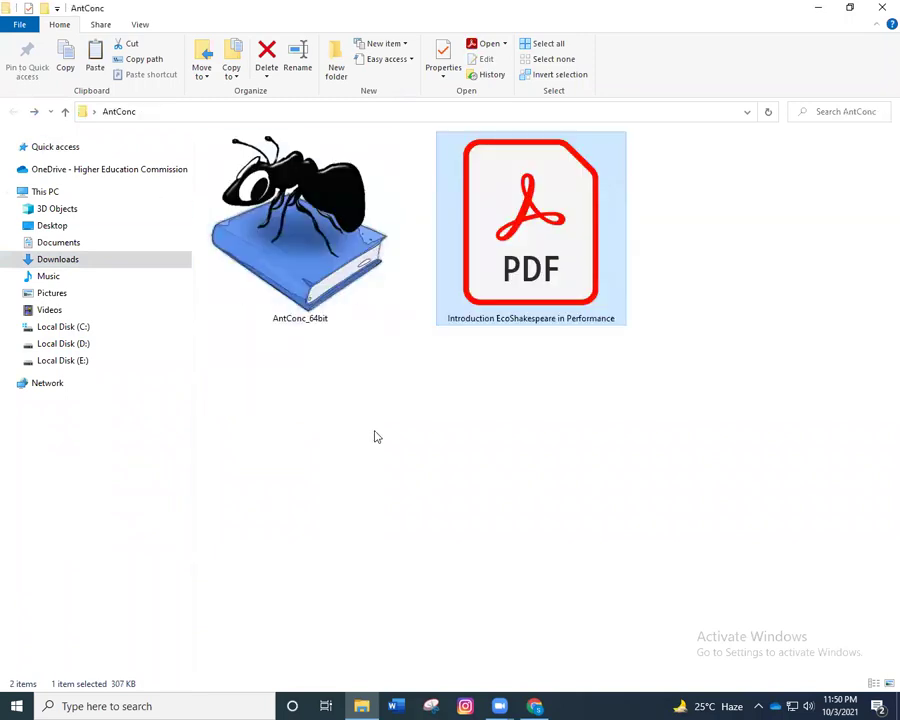
right_click(375, 433)
left_click(411, 529)
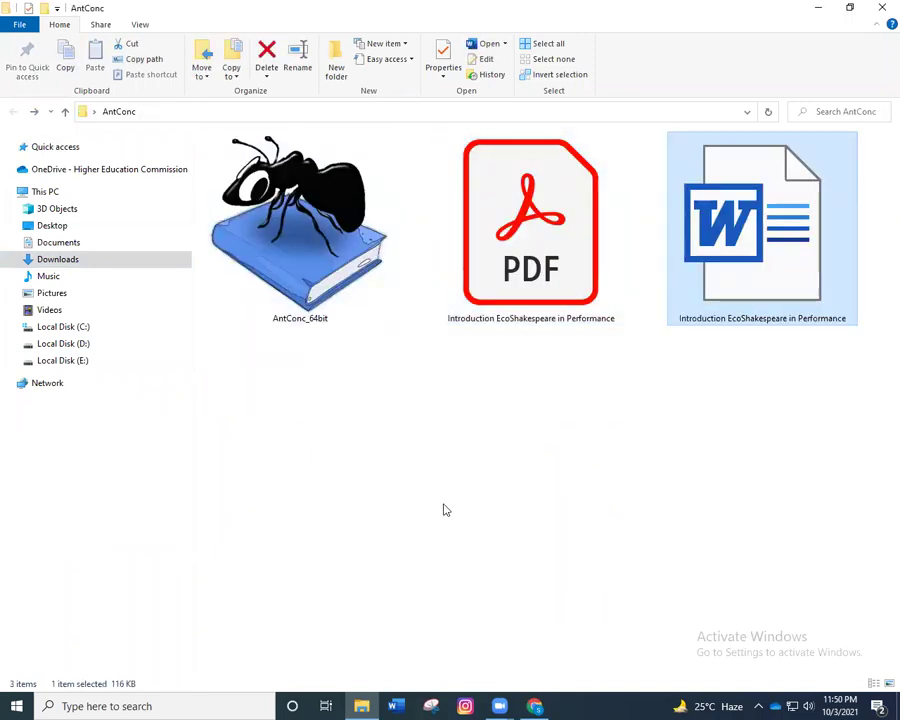
Step: Open the EcoShakespeare DOC in Word, enable editing, and select the header page number 1
double_click(744, 290)
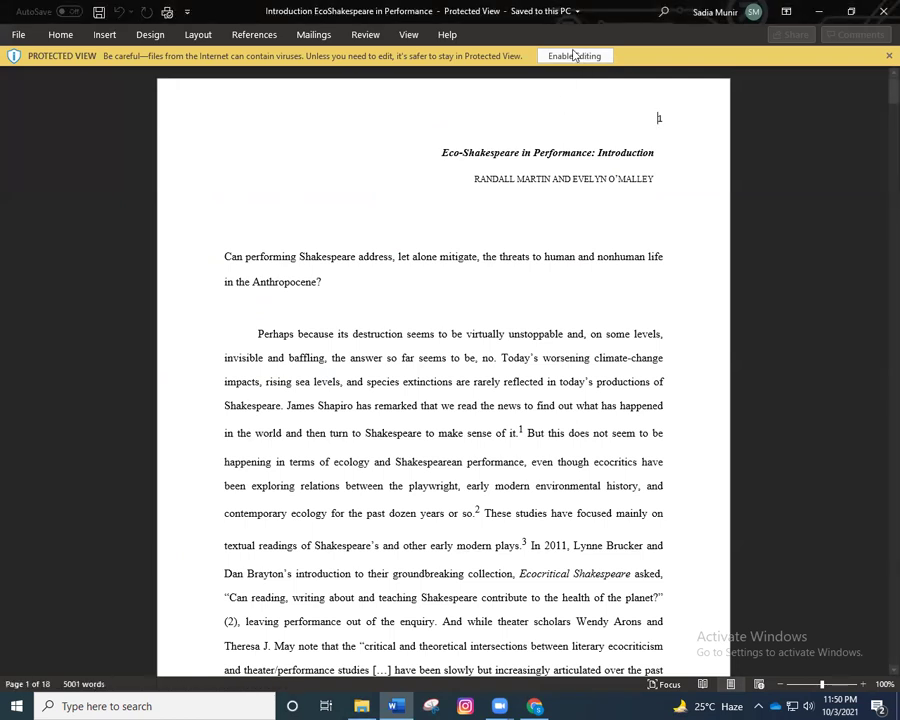
left_click(576, 56)
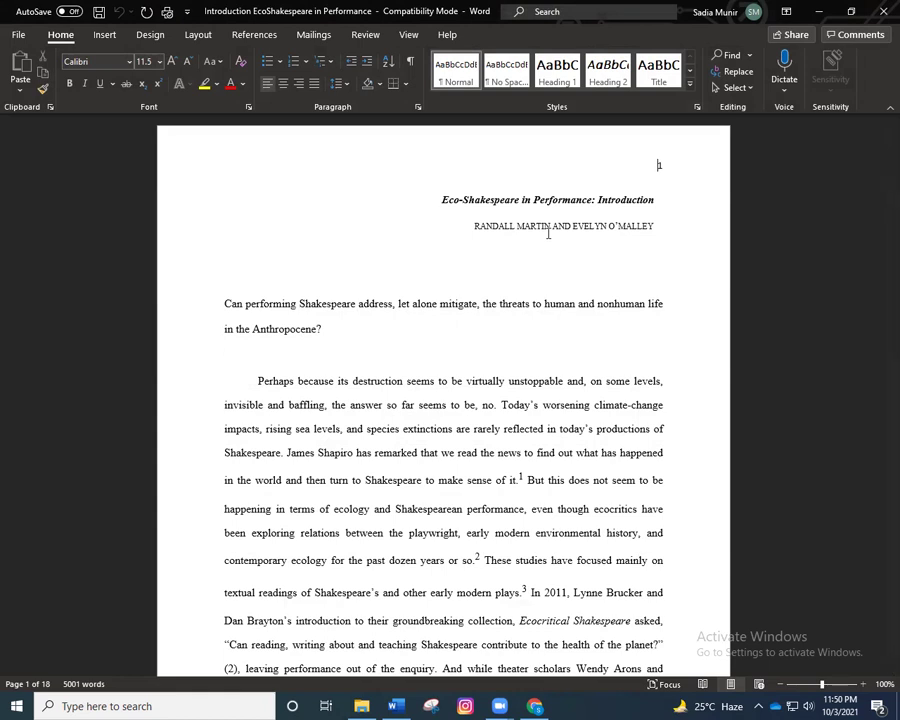
double_click(660, 165)
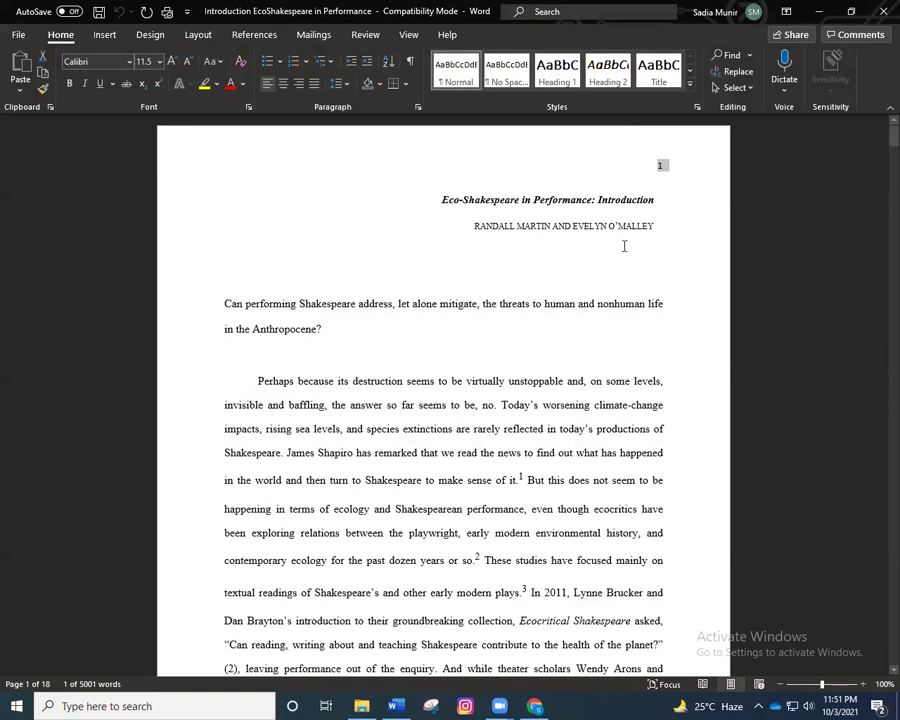
Step: Delete the header page number, the title and author lines, and the opening question paragraph
key("Delete")
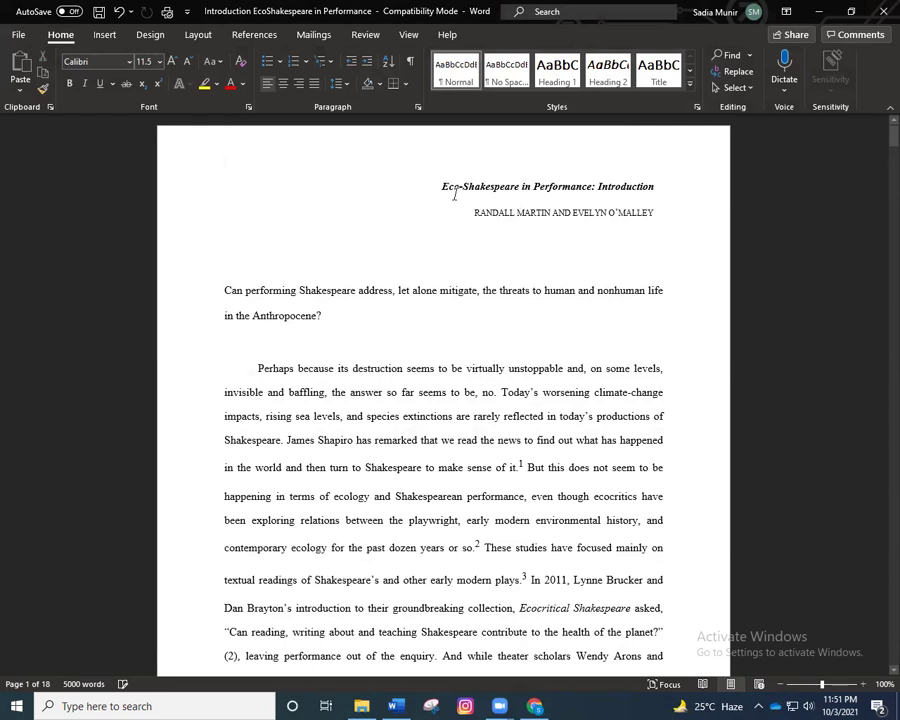
left_click_drag(461, 197, 226, 196)
key("Delete")
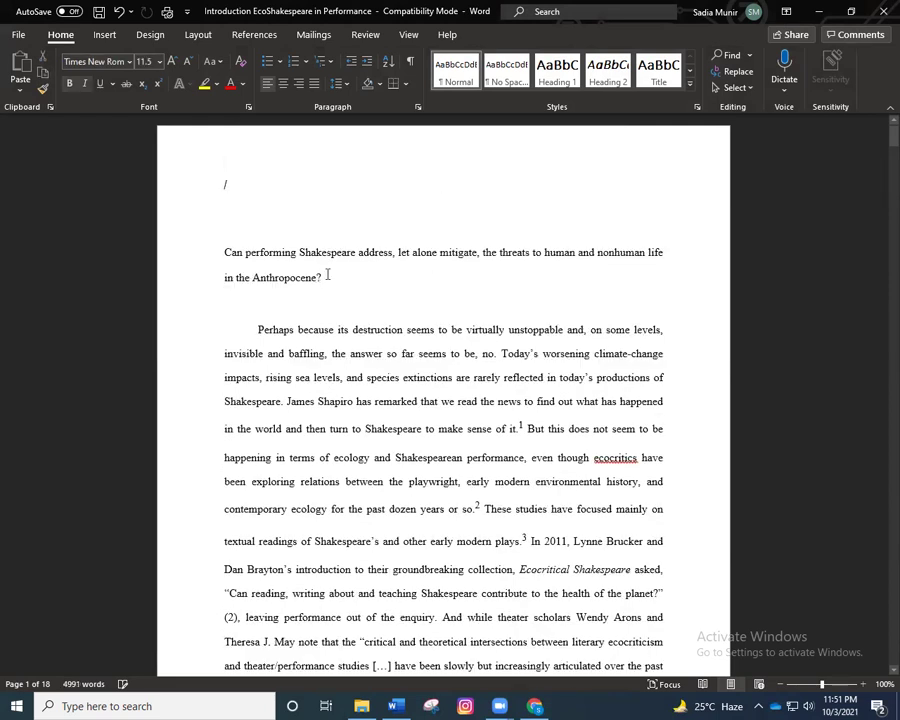
left_click_drag(321, 277, 190, 252)
key("Delete")
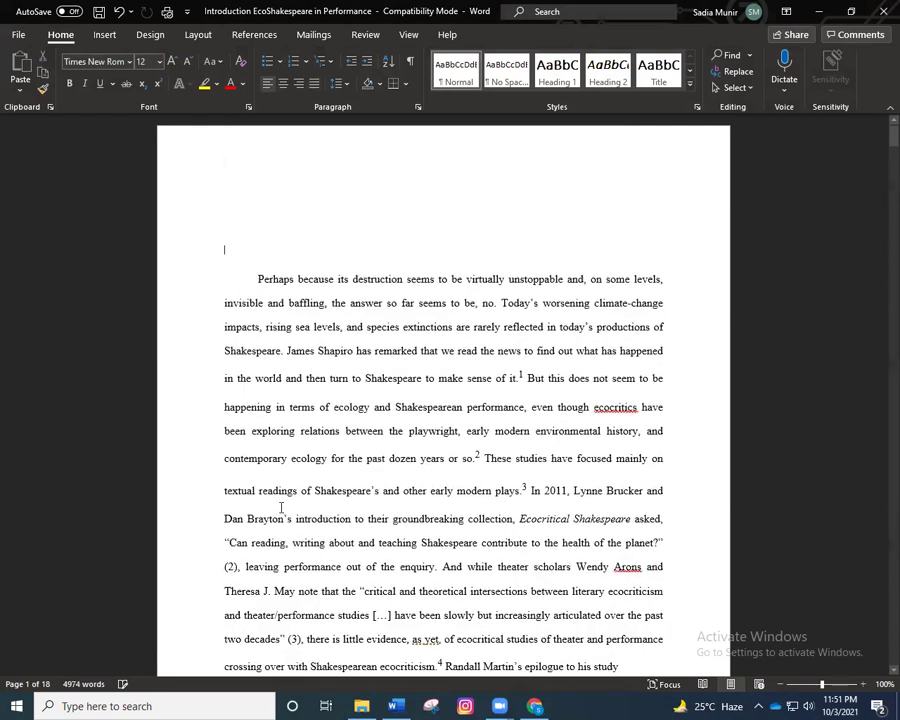
Step: Remove the blank lines above 'This special issue', under 'questions:' and above 'How can Shakespeare'
scroll(281, 508, "down", 15)
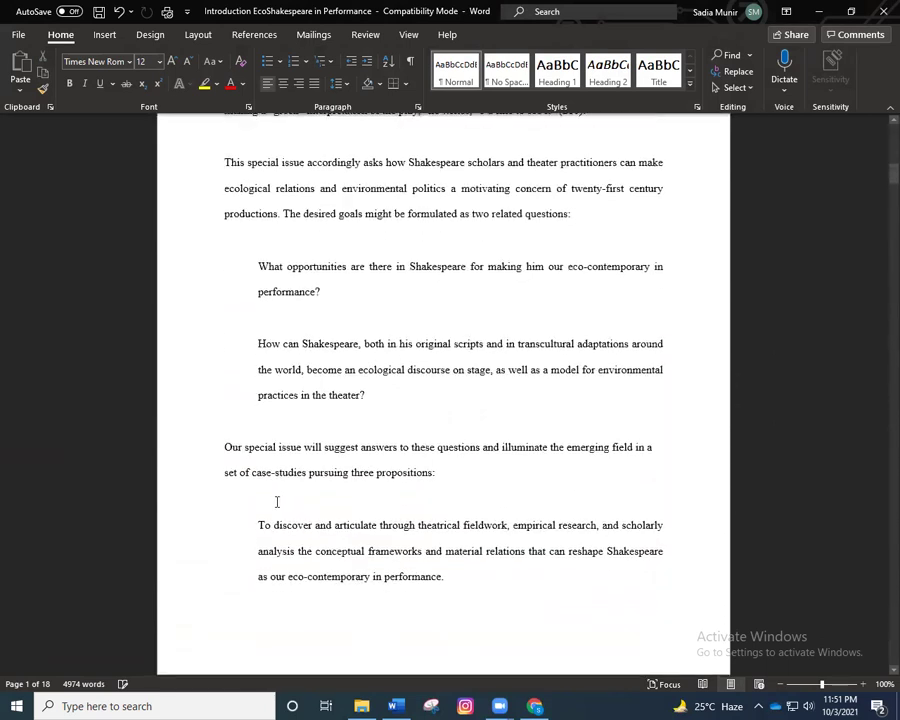
left_click(237, 147)
key("BackSpace")
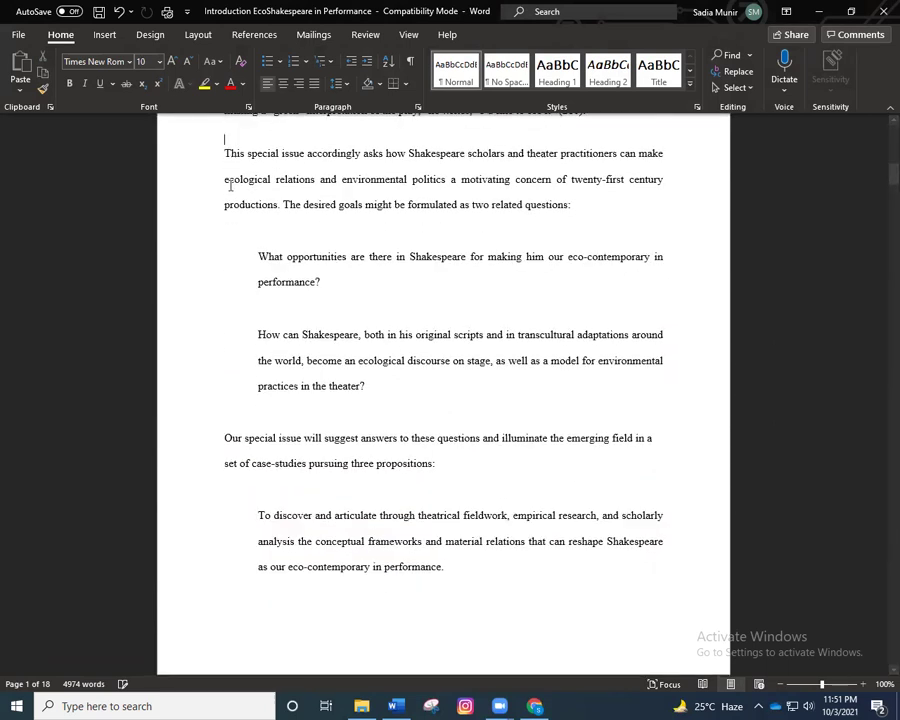
left_click(249, 226)
key("BackSpace")
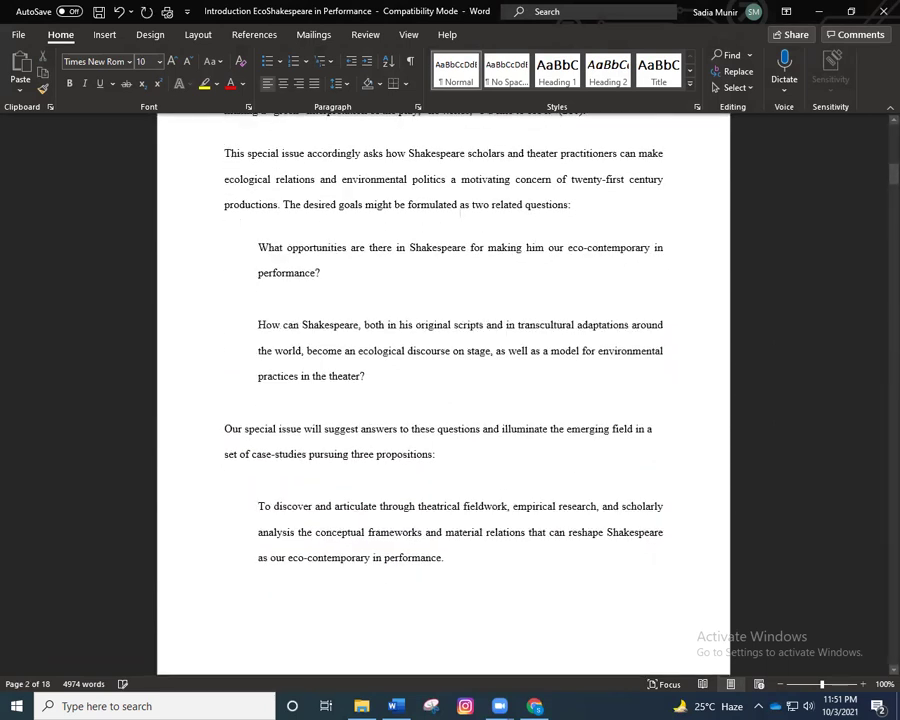
left_click(288, 290)
left_click_drag(889, 173, 880, 566)
scroll(857, 566, "up", 2)
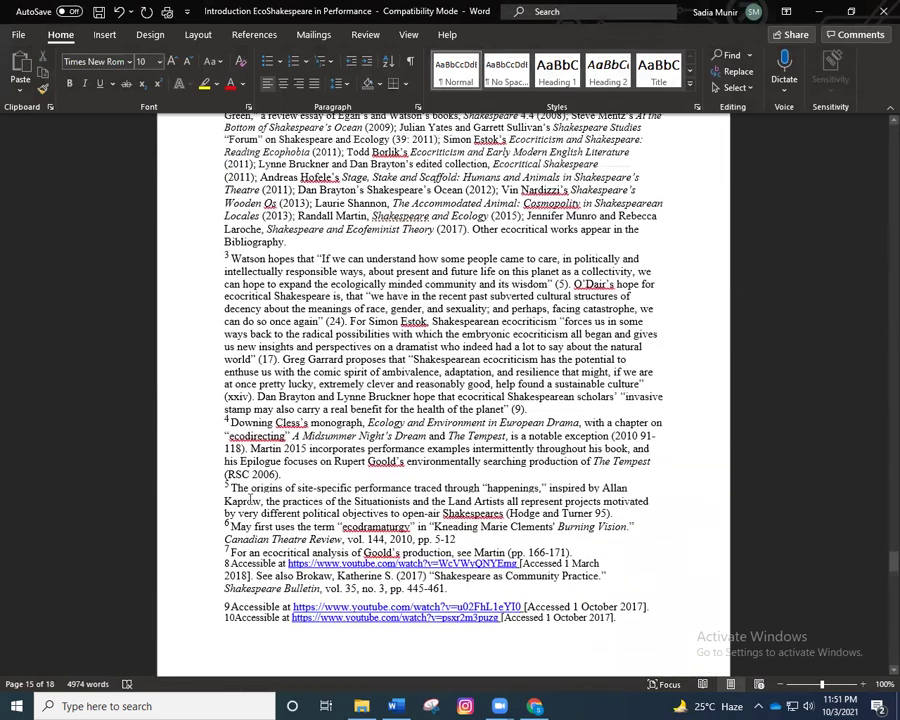
Step: Delete the whole Works cited bibliography at the end of the essay
left_click(228, 489)
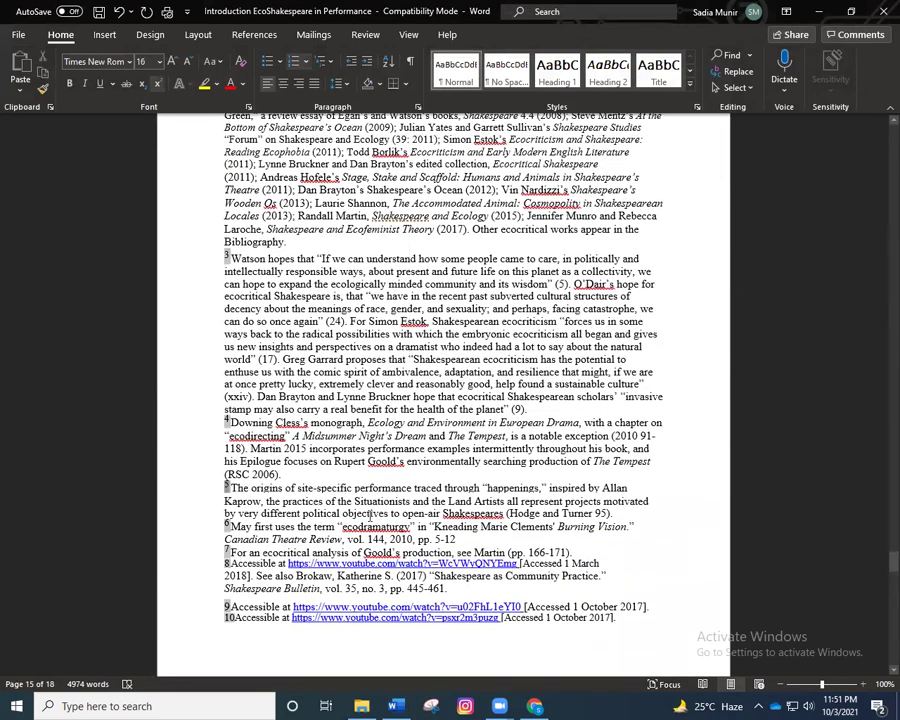
left_click(282, 551)
scroll(282, 551, "down", 5)
left_click_drag(408, 552, 478, 705)
scroll(464, 527, "up", 2)
scroll(464, 527, "down", 15)
left_click(398, 334, "shift")
key("Delete")
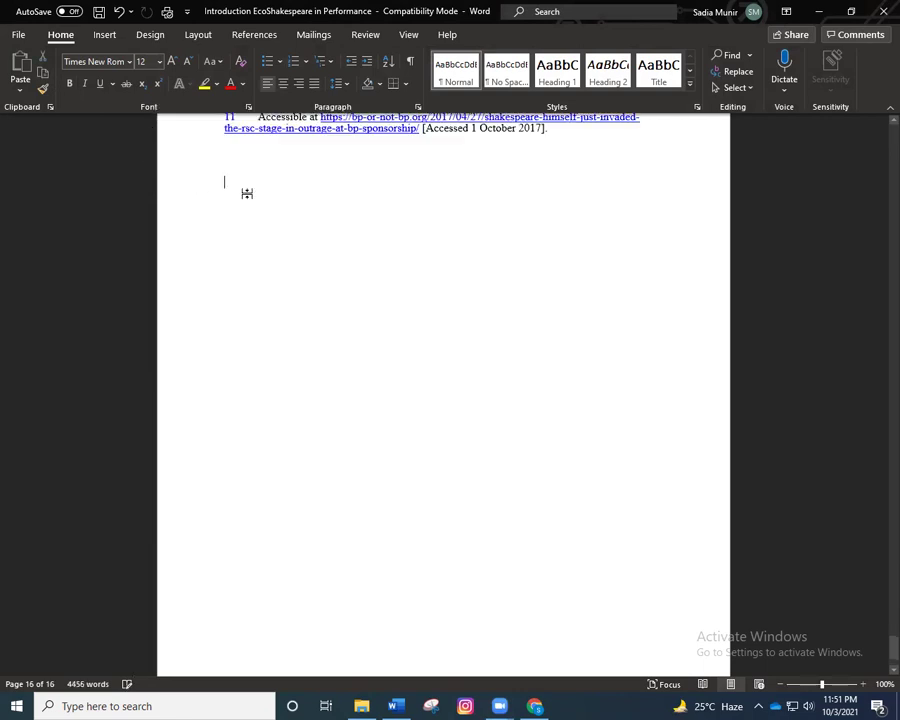
scroll(247, 193, "up", 3)
scroll(247, 193, "down", 3)
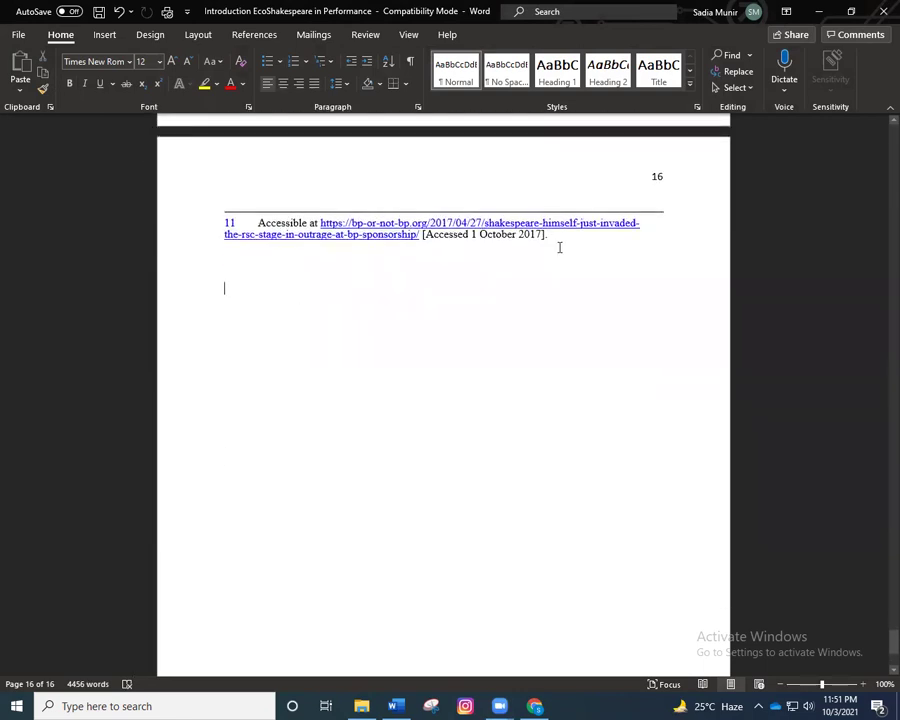
Step: Delete the Notes heading together with its footnote list
left_click_drag(559, 247, 248, 172)
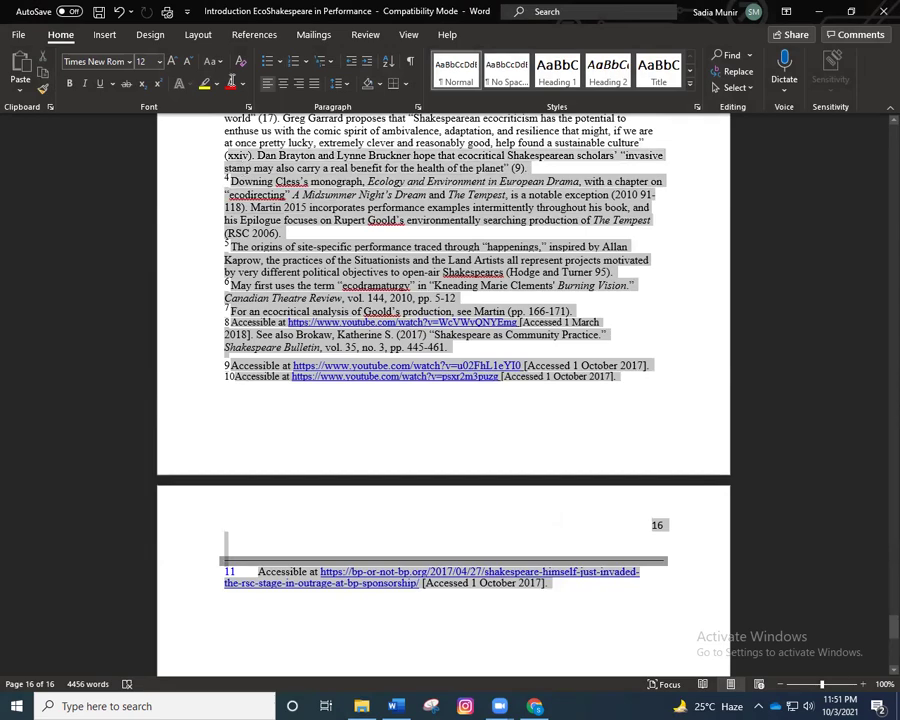
scroll(216, 148, "up", 10)
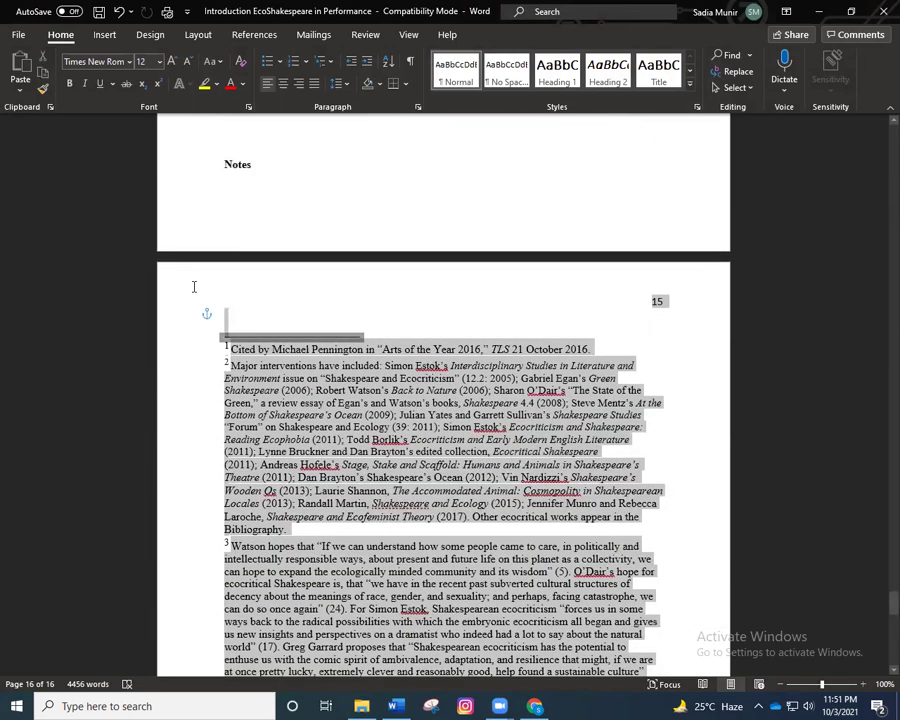
left_click(204, 155, "shift")
key("Delete")
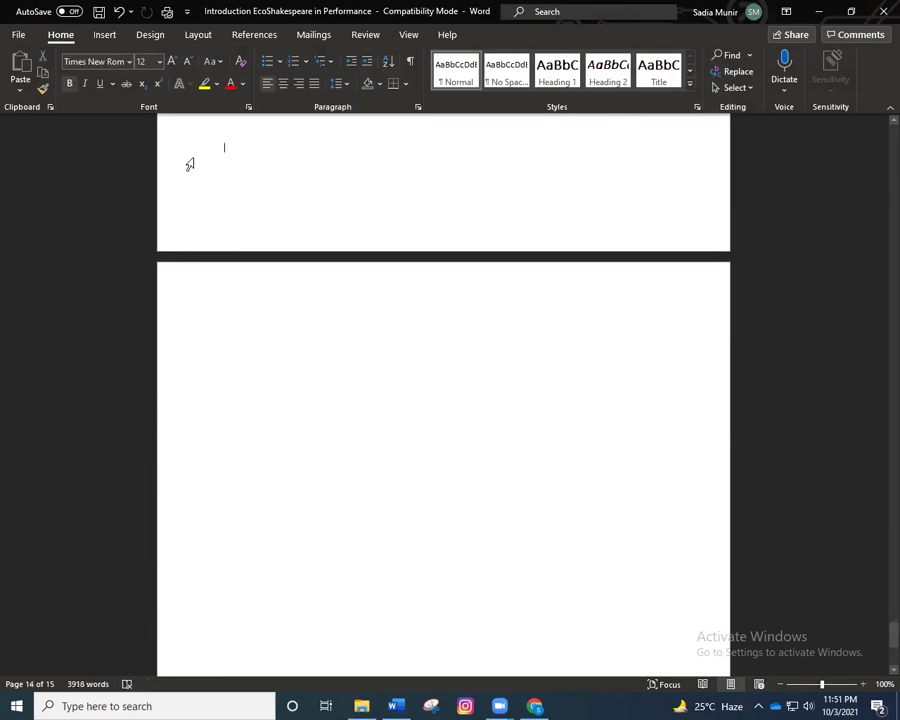
scroll(187, 156, "up", 5)
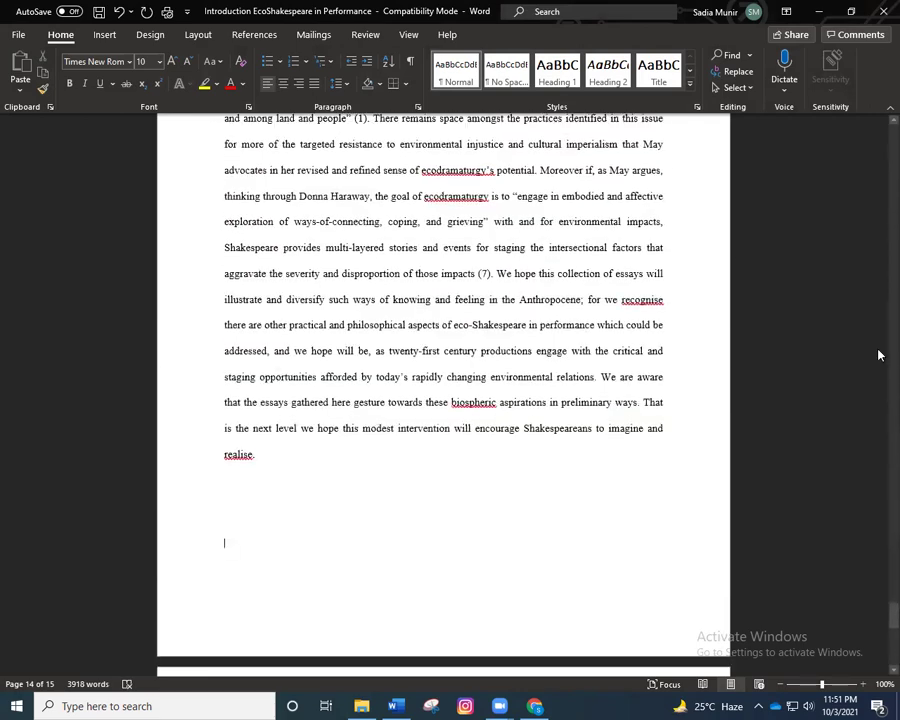
left_click_drag(889, 625, 880, 91)
Step: Select all of the remaining essay text and copy it
mouse_move(549, 705)
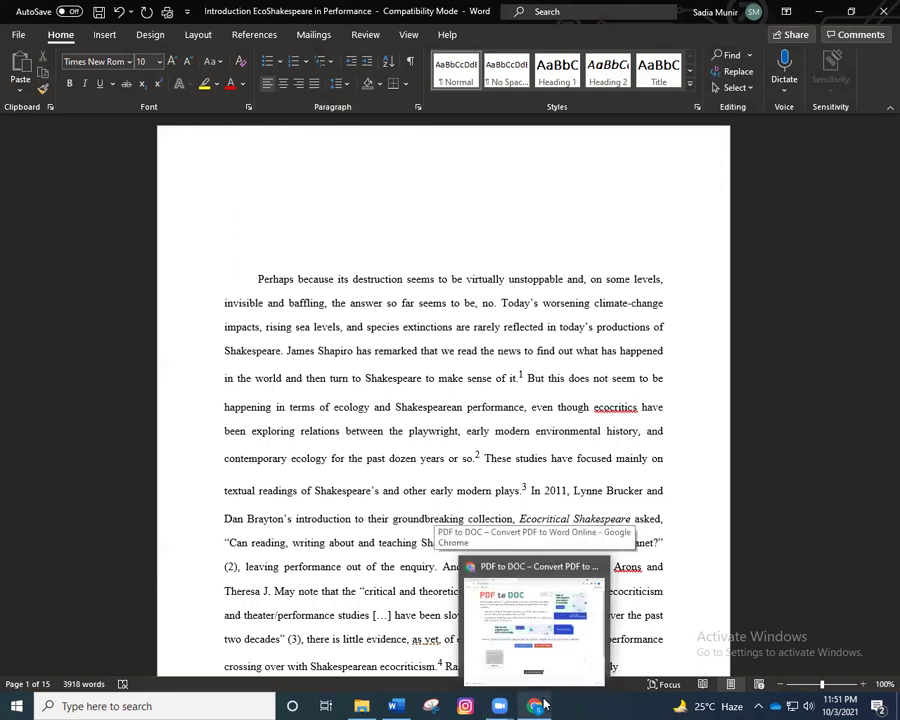
left_click(254, 280)
key("ctrl+a")
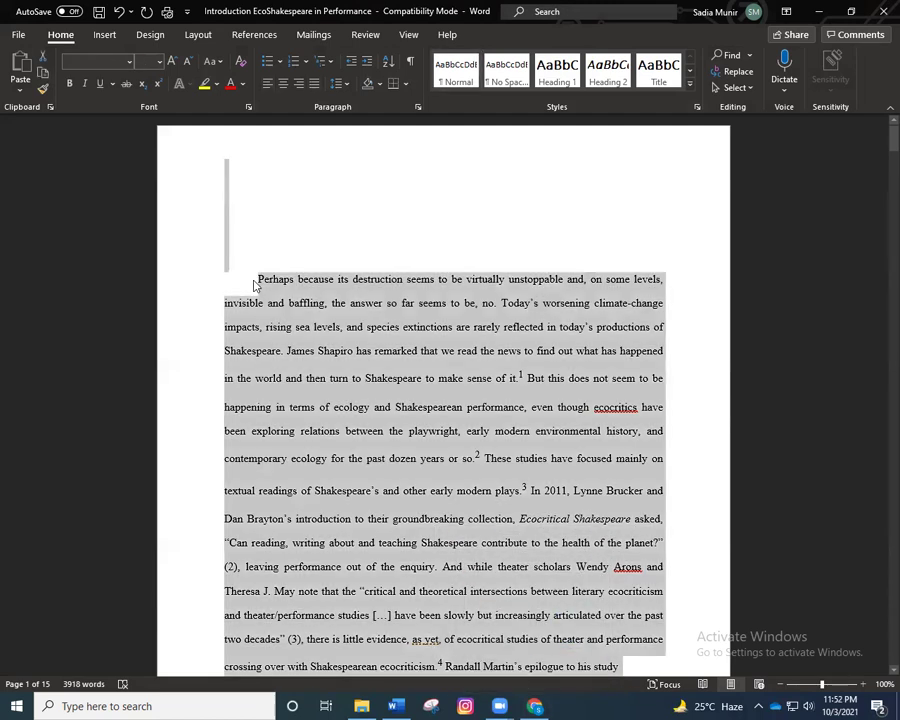
right_click(290, 292)
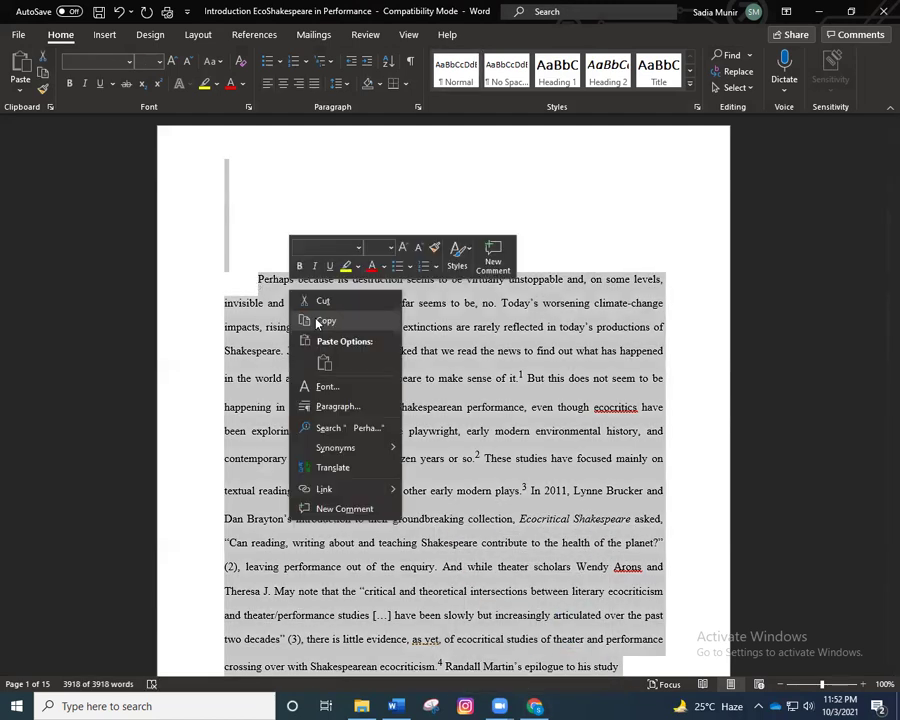
left_click(324, 321)
Step: Close the pdf2doc tab, search Google for textfixer, and open Text Fixer in a new tab
left_click(535, 706)
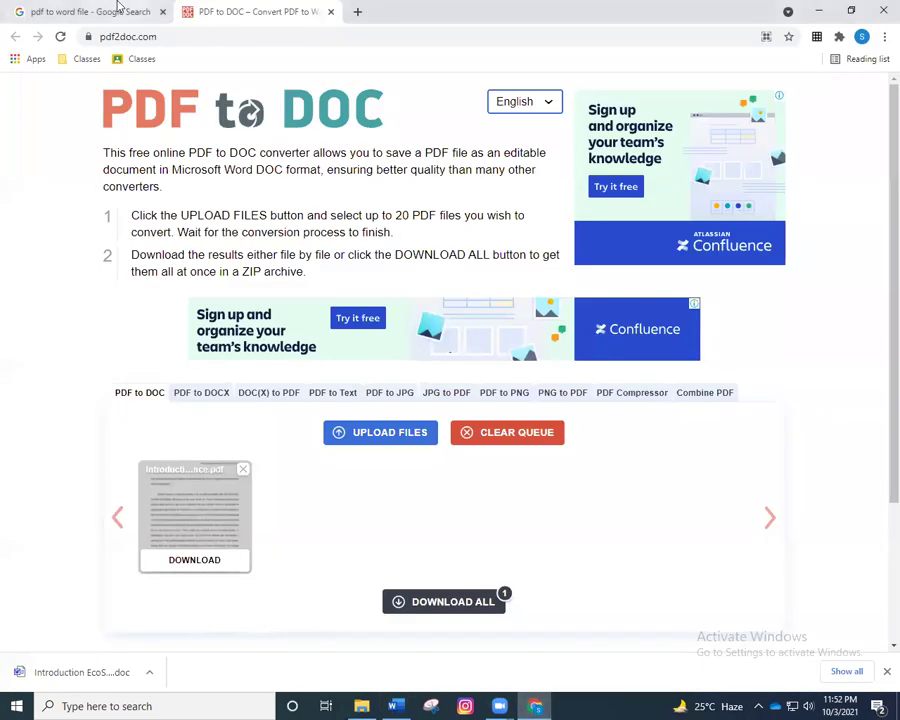
left_click(90, 11)
left_click(330, 12)
left_click(176, 91)
key("ctrl+a")
type("te")
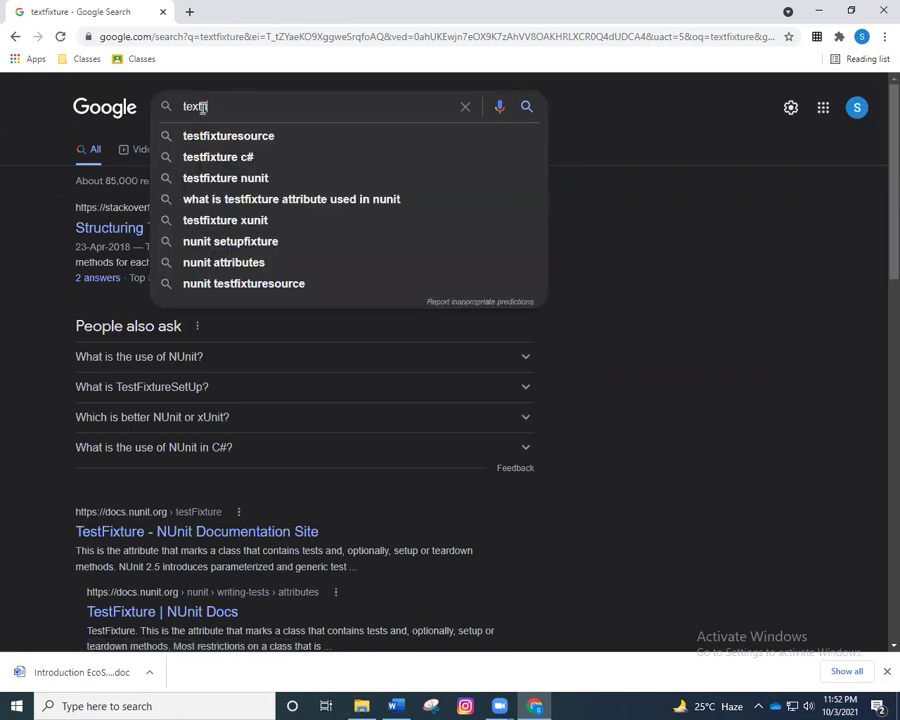
key("Return")
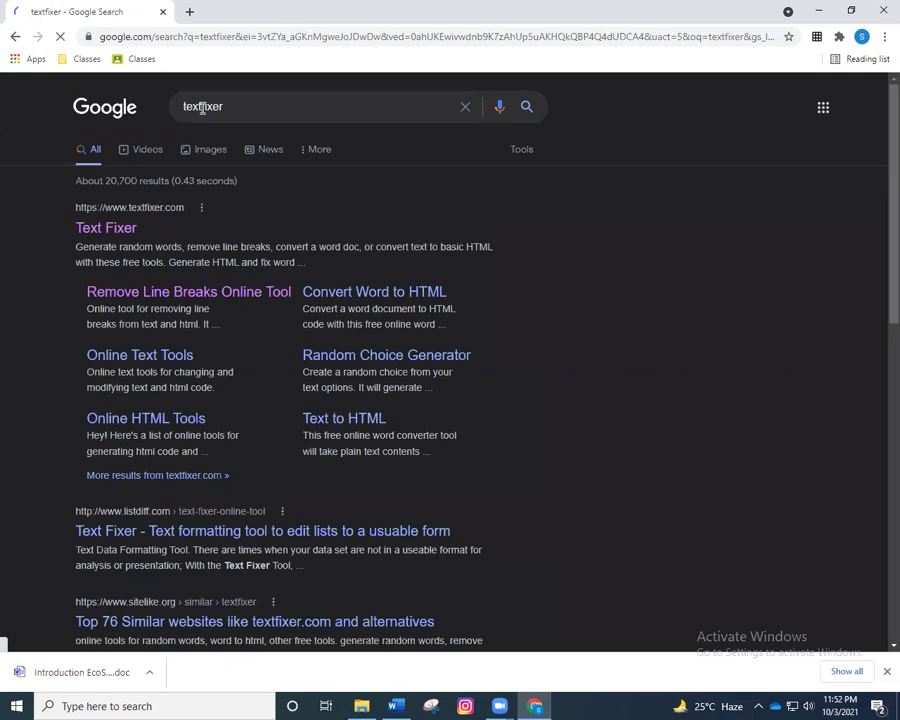
right_click(90, 229)
left_click(110, 238)
Step: Switch to the textfixer.com tab and scroll through its Most Popular Tools and Text Fixing Tools lists
left_click(280, 11)
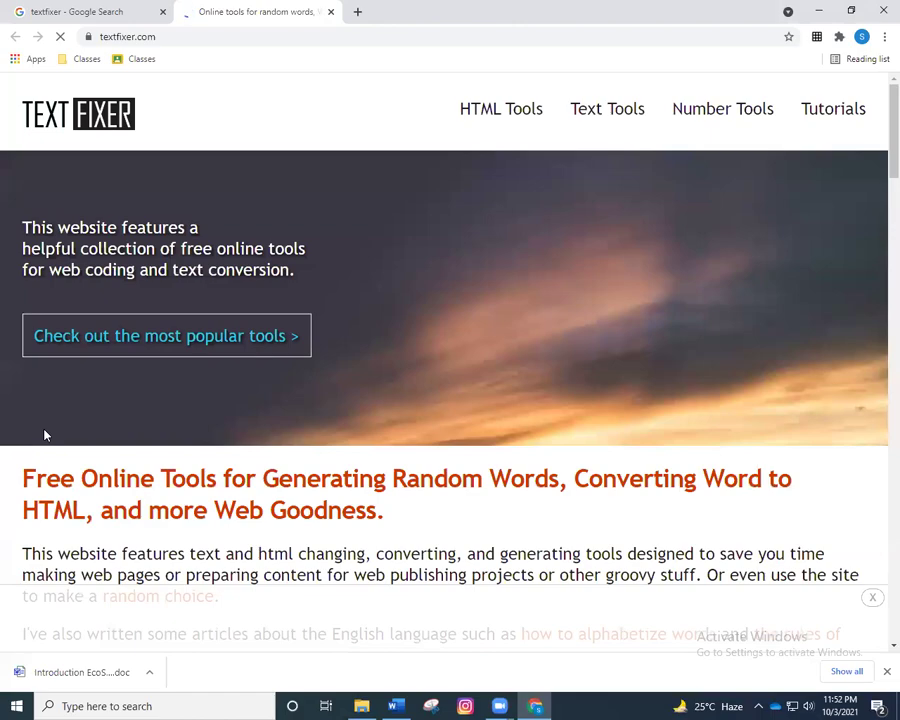
scroll(44, 435, "down", 12)
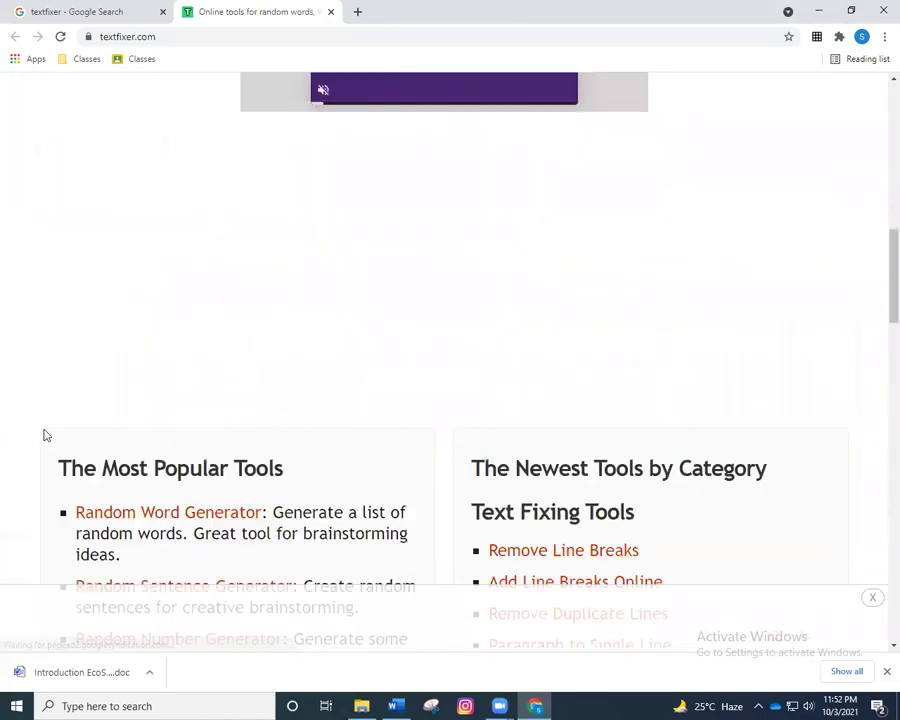
scroll(44, 435, "down", 4)
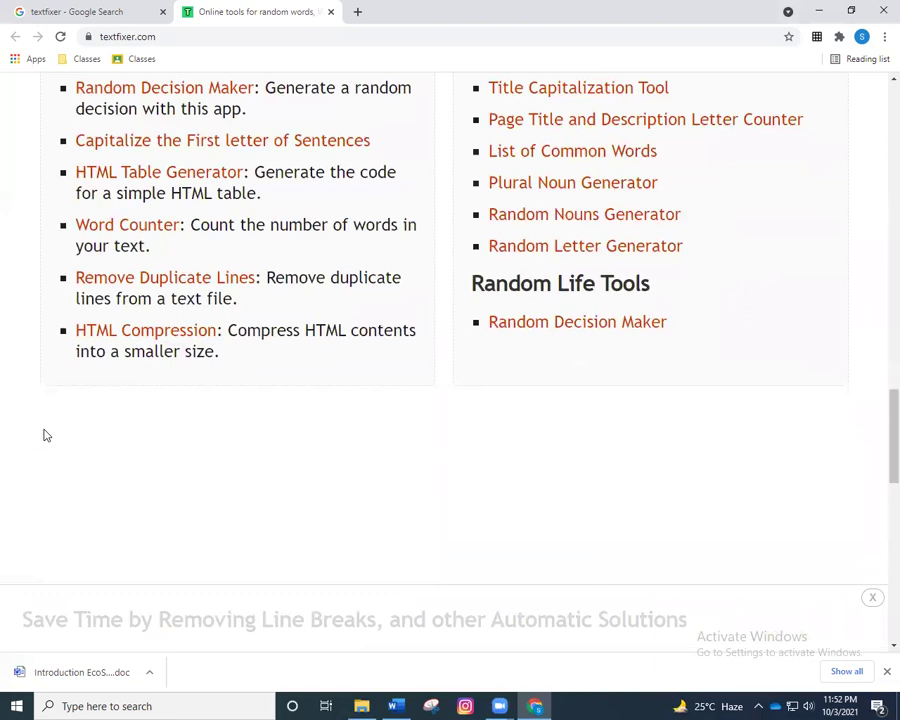
scroll(34, 426, "down", 2)
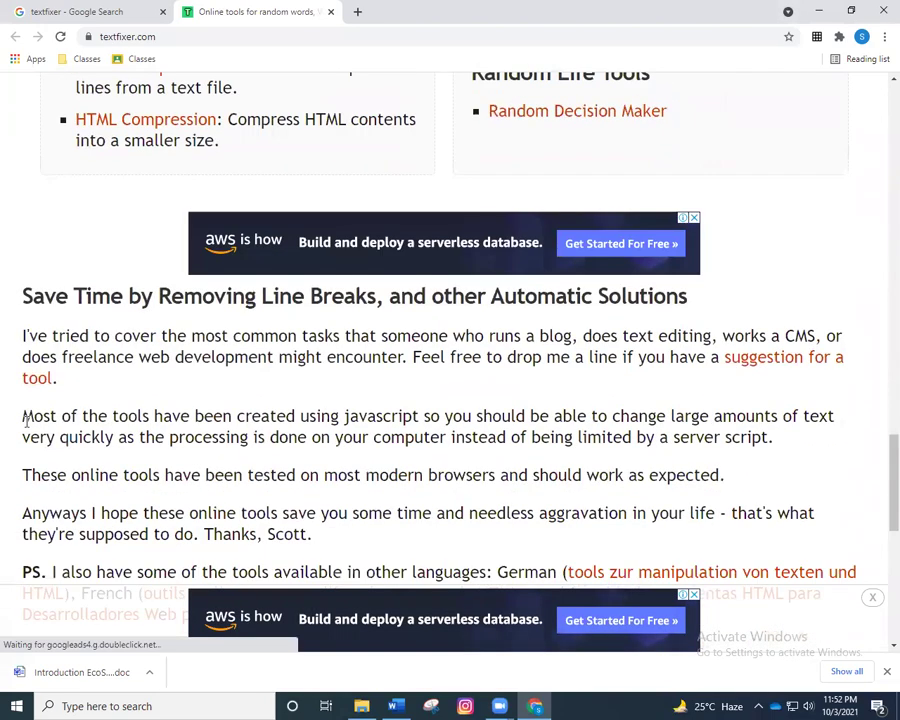
scroll(26, 418, "up", 8)
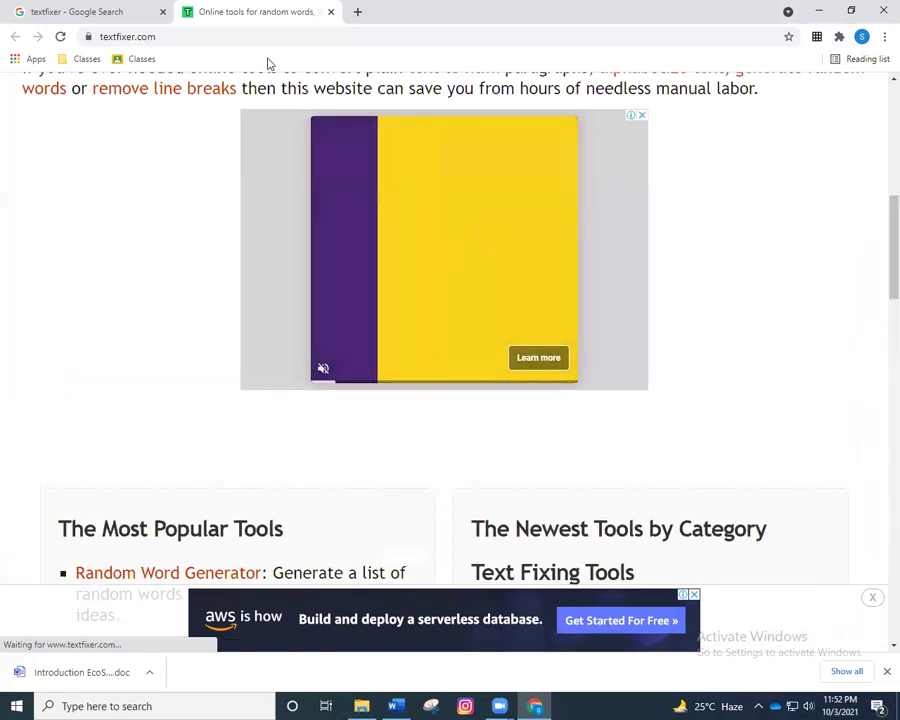
Step: Close the TextFixer home page and open the Remove Line Breaks tool in a new tab
left_click(331, 12)
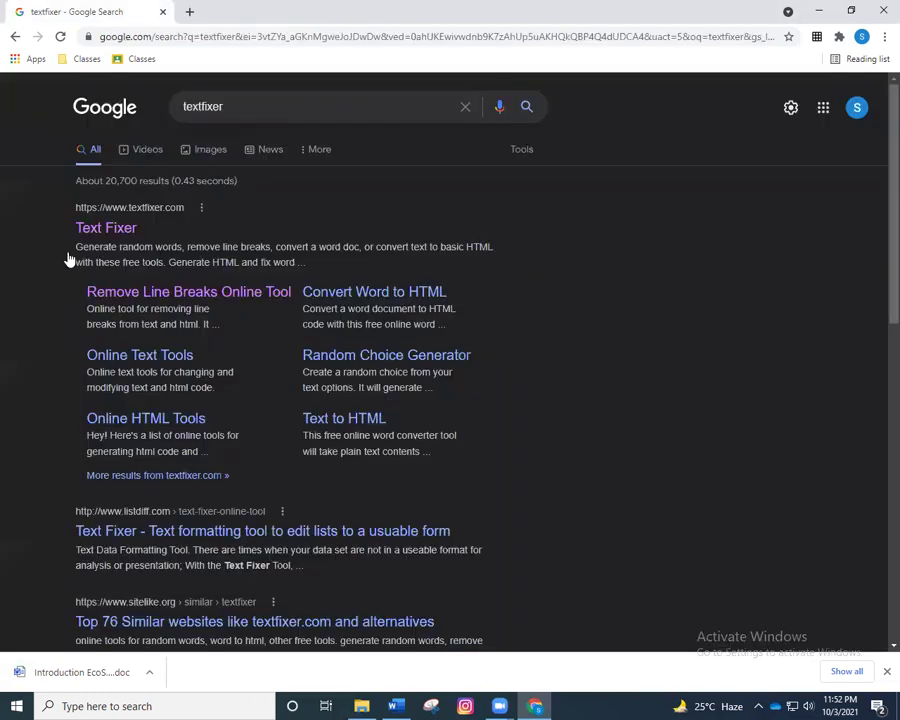
right_click(143, 298)
left_click(162, 304)
left_click(249, 10)
Step: Choose removing line and paragraph breaks, then paste the copied essay into the input box
scroll(85, 455, "down", 8)
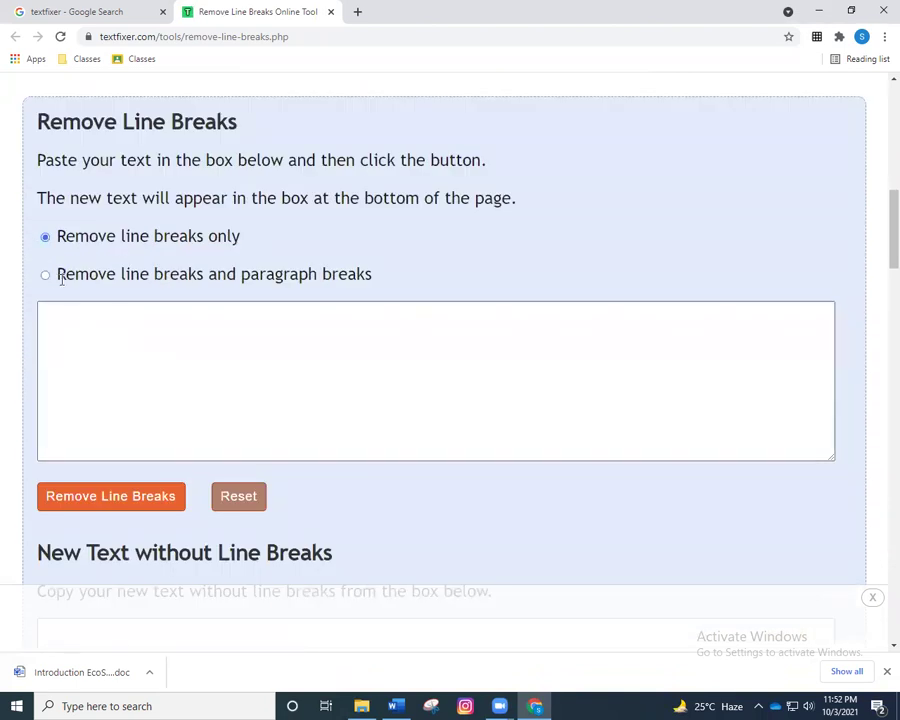
left_click(46, 276)
left_click(93, 322)
right_click(93, 322)
left_click(128, 434)
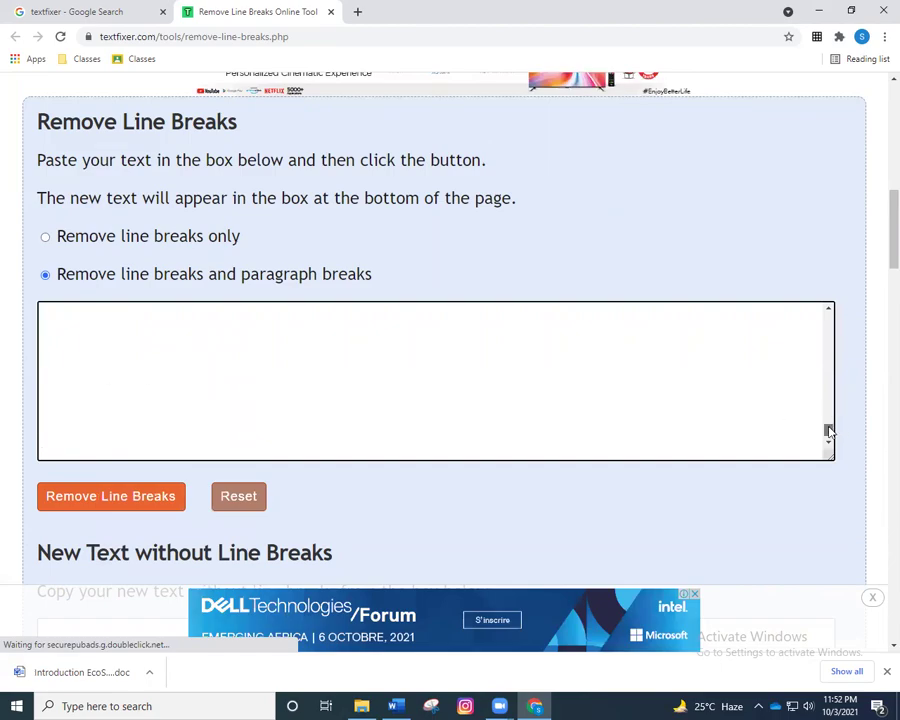
Step: Run Remove Line Breaks on the pasted essay text
left_click_drag(828, 428, 836, 350)
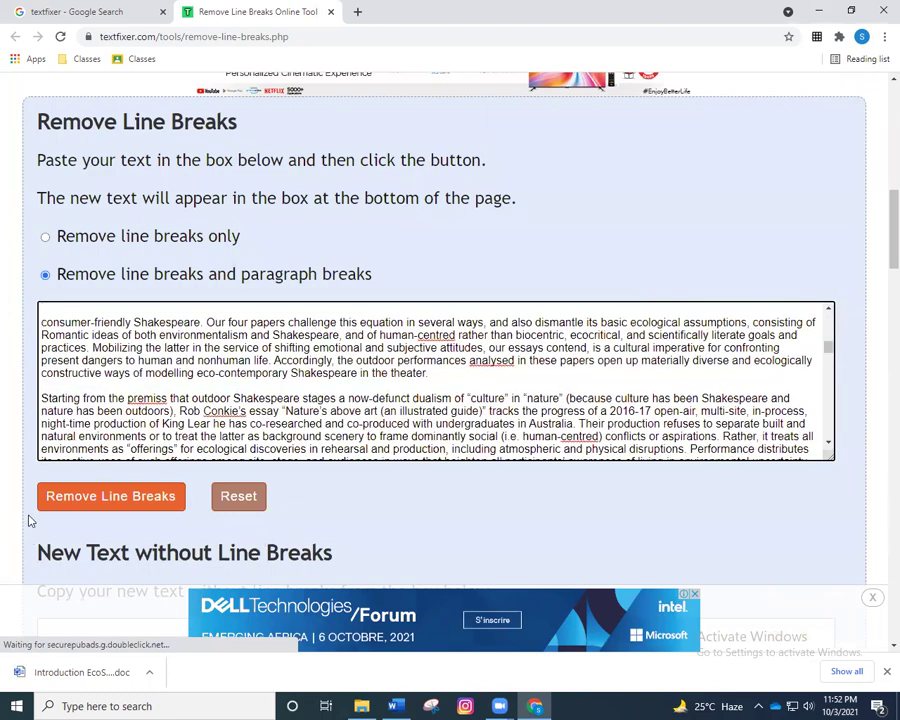
scroll(28, 516, "down", 1)
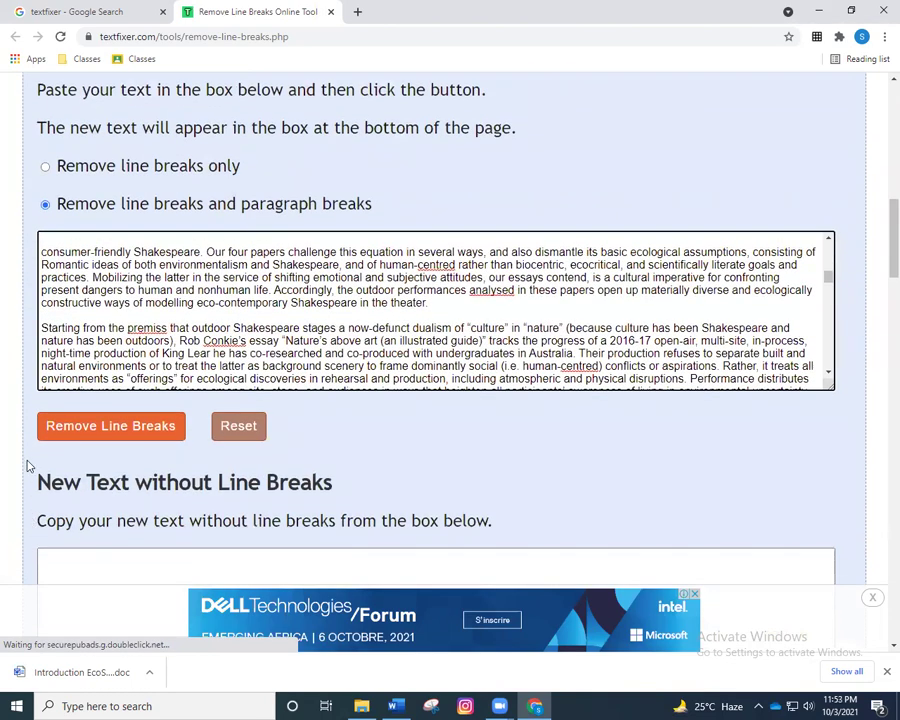
scroll(28, 466, "down", 1)
left_click(70, 365)
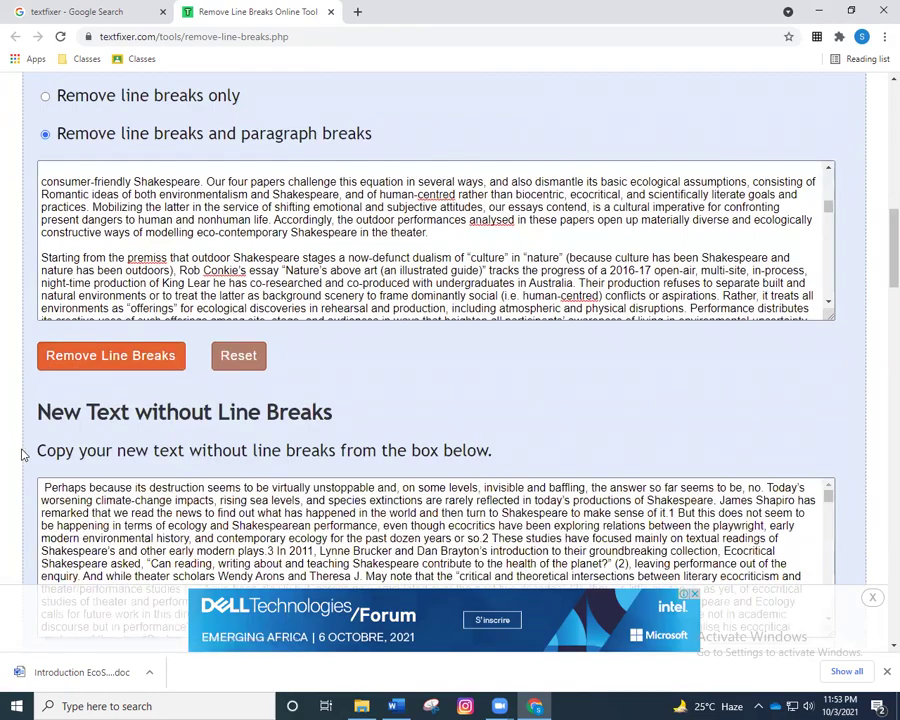
Step: Review the continuous output text and copy it to the clipboard
scroll(22, 456, "down", 3)
scroll(690, 345, "down", 5)
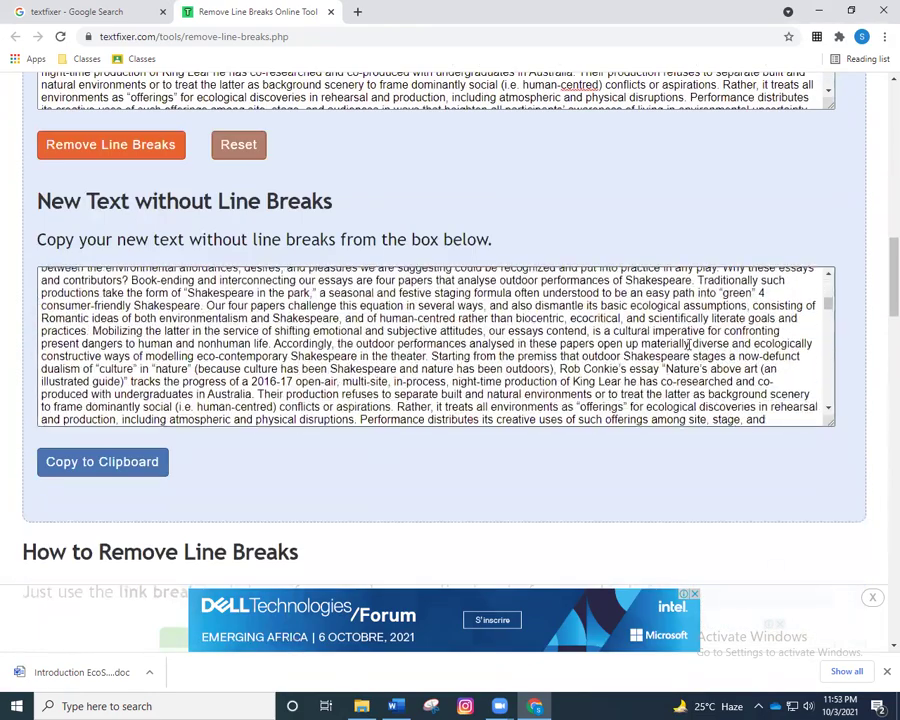
scroll(690, 345, "down", 10)
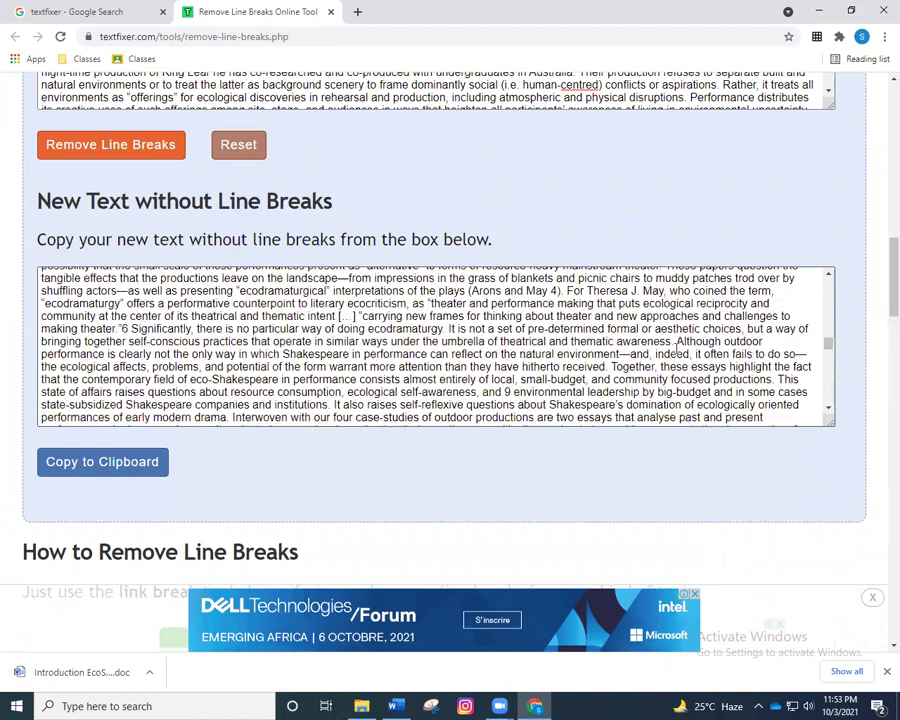
scroll(662, 356, "down", 2)
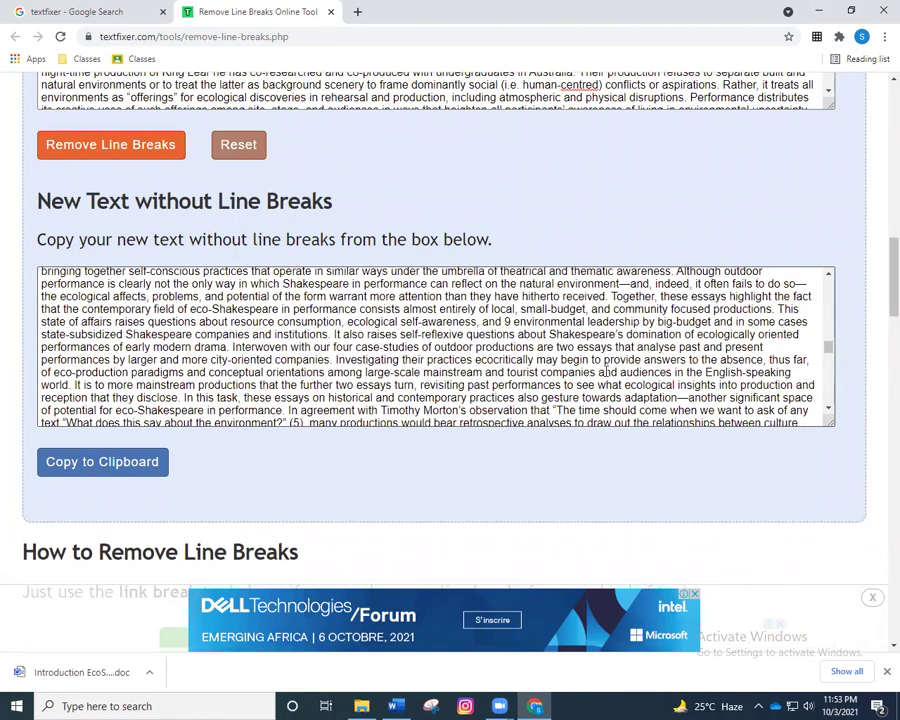
scroll(616, 350, "down", 10)
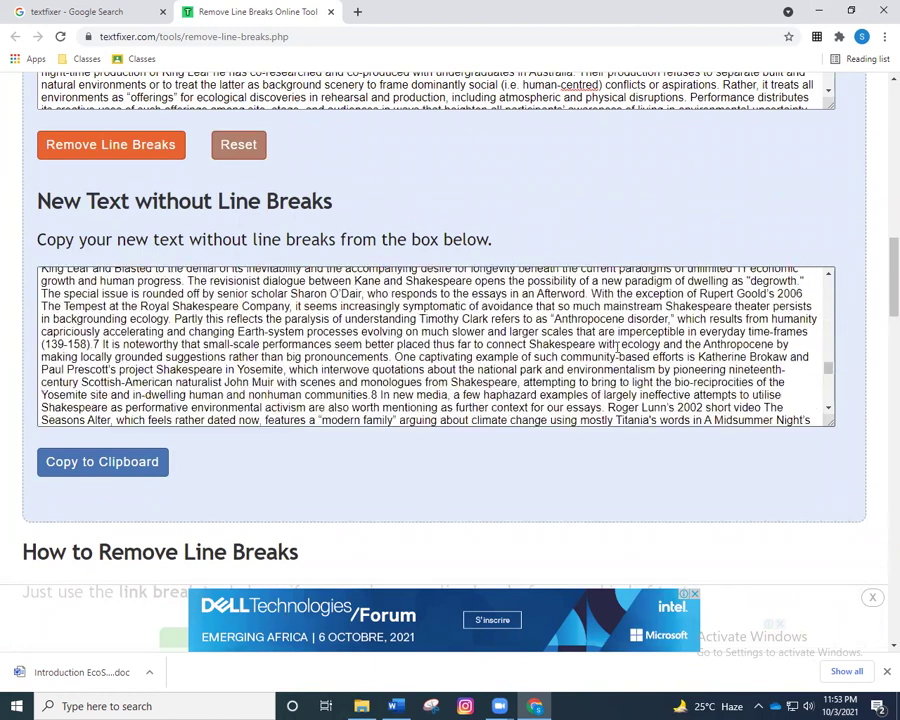
scroll(630, 346, "down", 4)
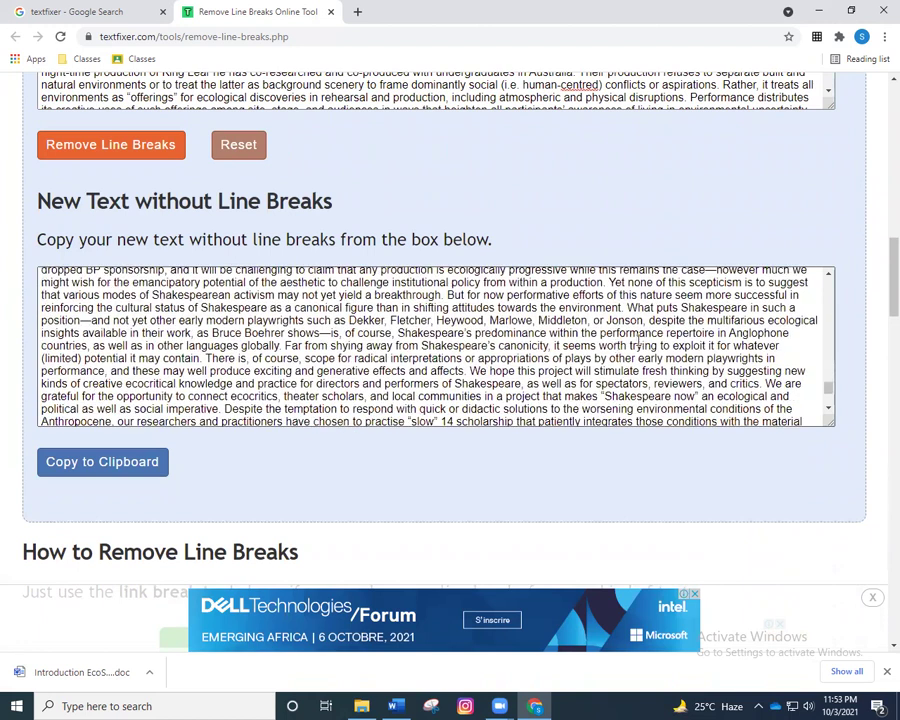
left_click(128, 475)
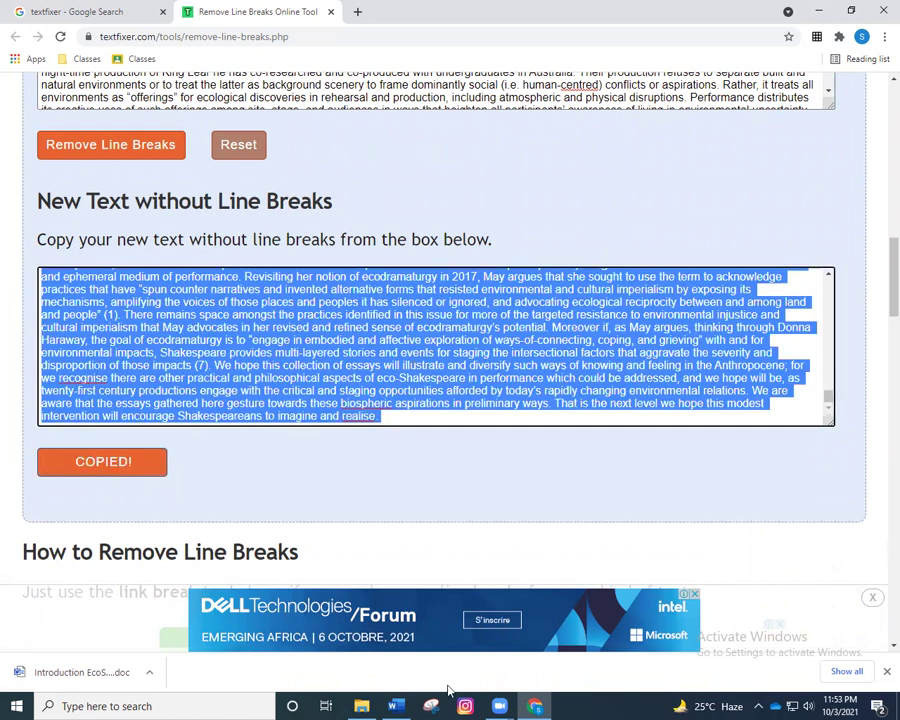
Step: Replace the Word document's text with the cleaned essay, pasted with Keep Text Only
mouse_move(512, 706)
left_click(395, 706)
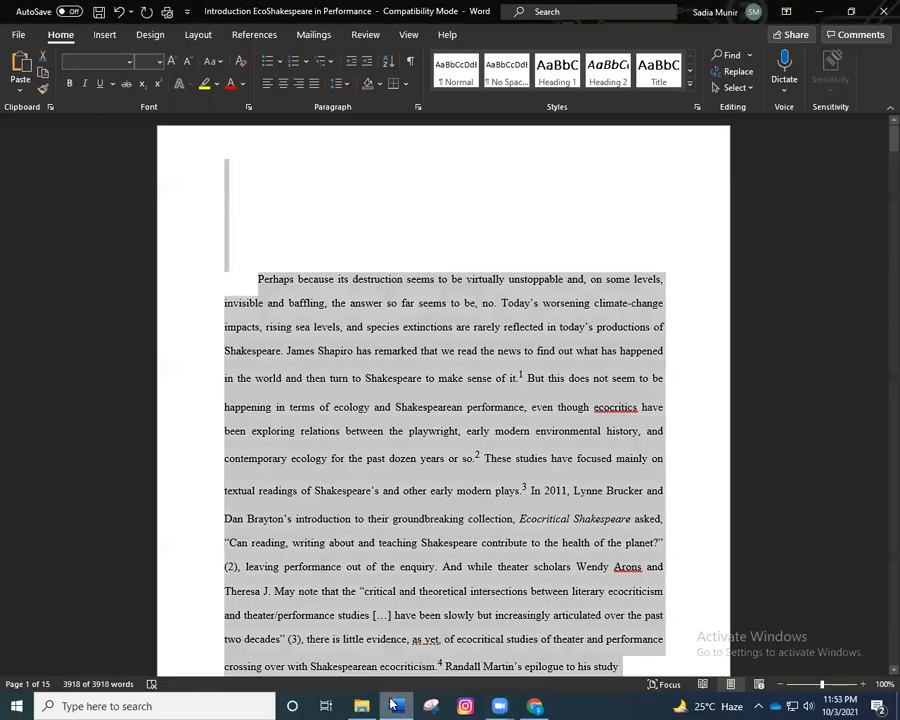
key("Delete")
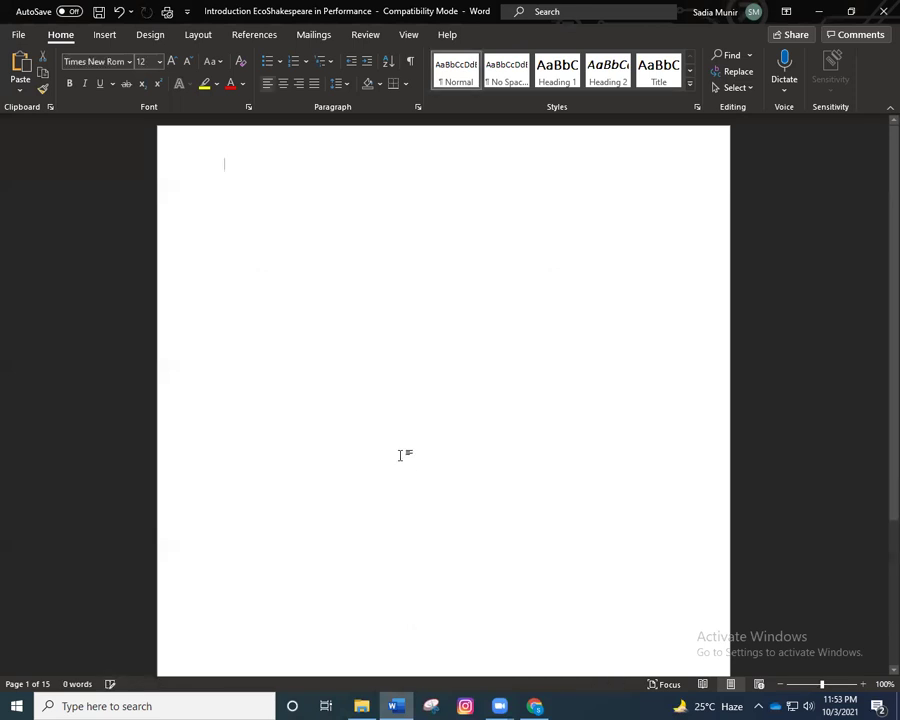
right_click(287, 187)
left_click(321, 262)
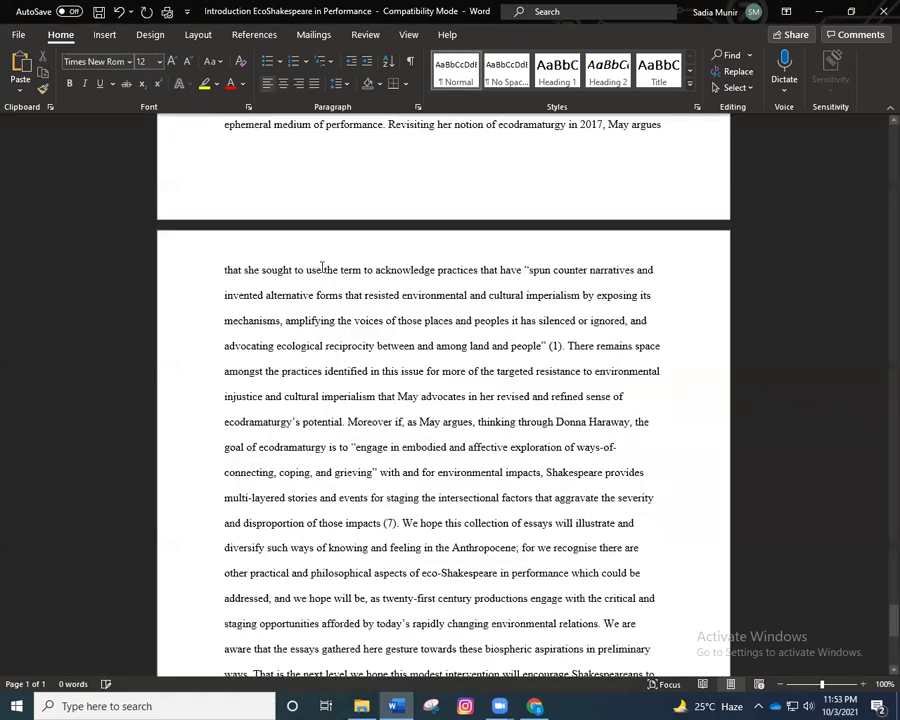
Step: Zoom out the document to show several pages side by side
scroll(334, 160, "up", 5)
scroll(334, 147, "up", 3)
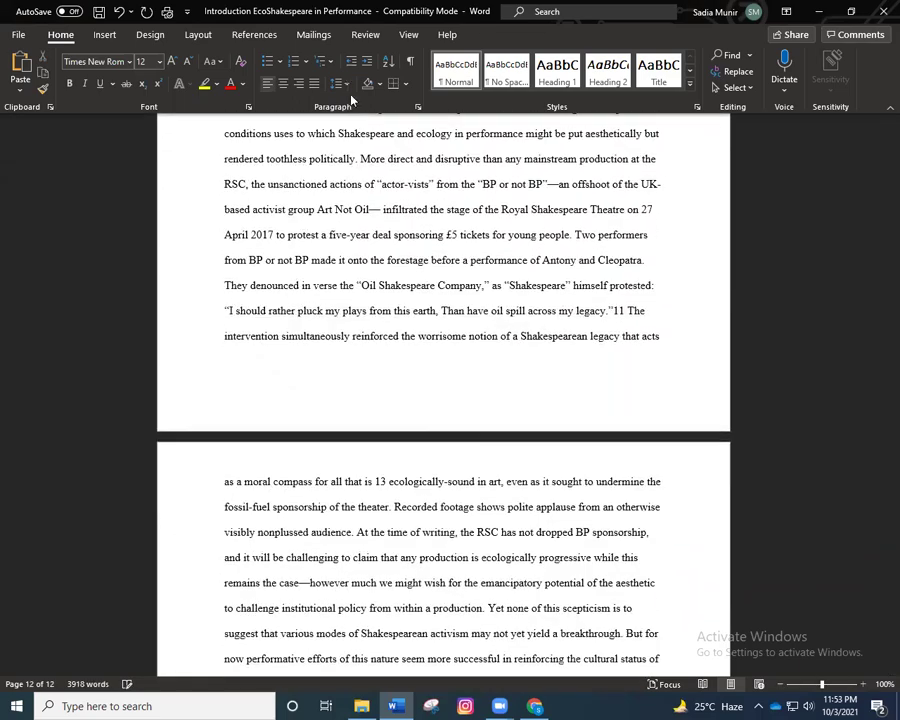
left_click_drag(884, 561, 878, 116)
left_click(779, 685)
left_click(779, 685)
left_click(759, 685)
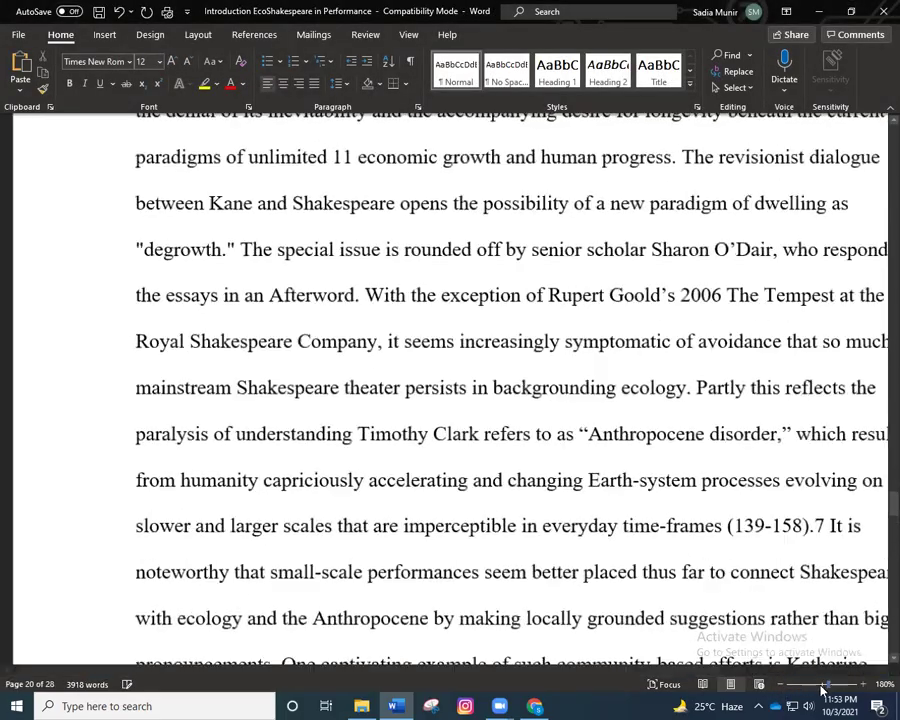
left_click_drag(822, 690, 811, 688)
Step: Scroll through the 28 pages to review the pasted plain text
scroll(650, 560, "up", 20)
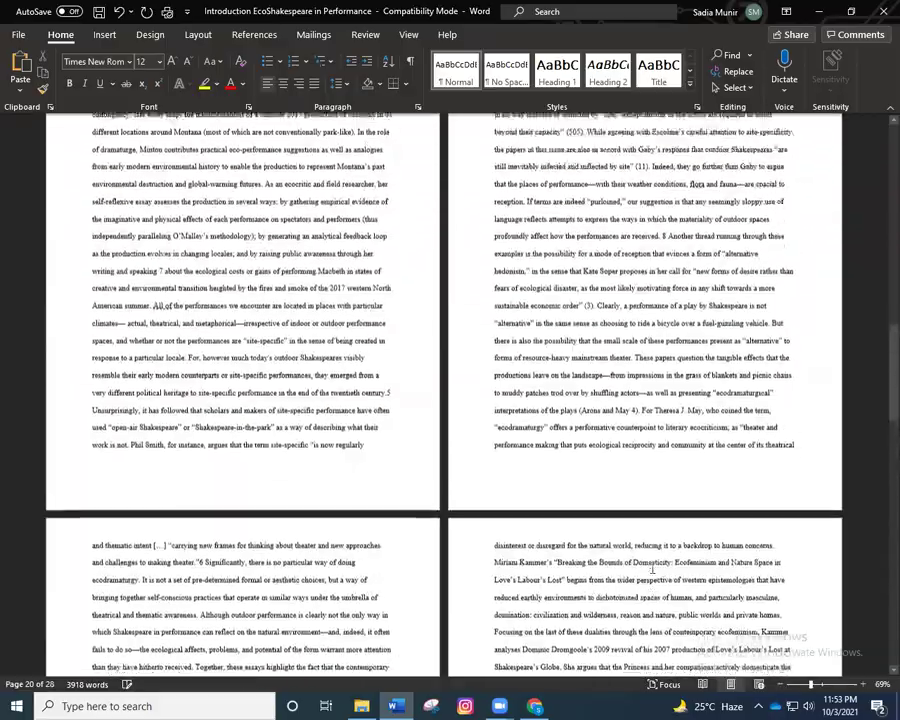
scroll(641, 527, "up", 5)
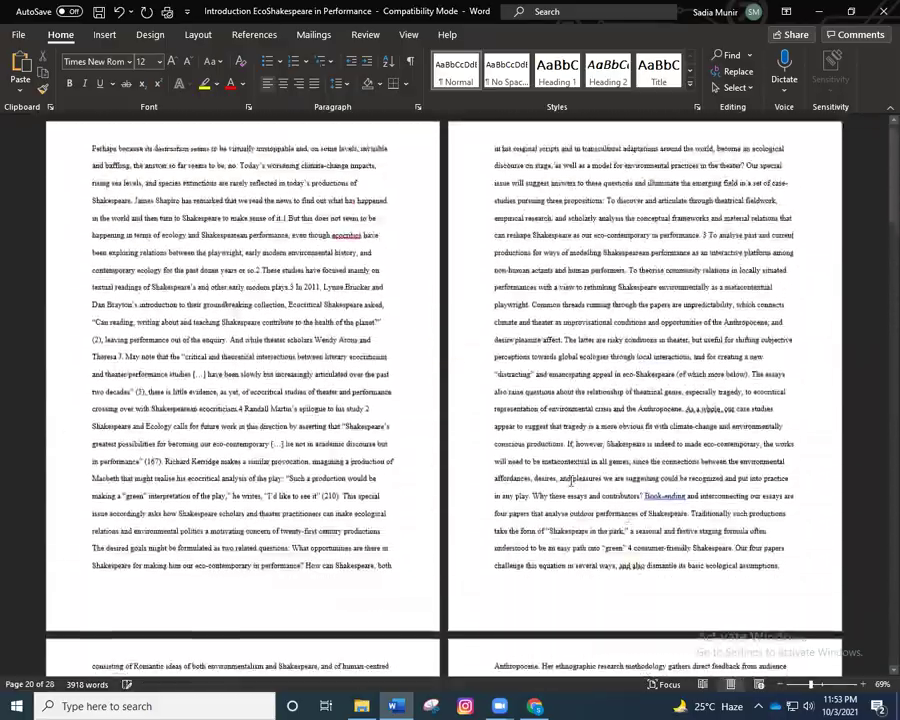
scroll(553, 526, "down", 10)
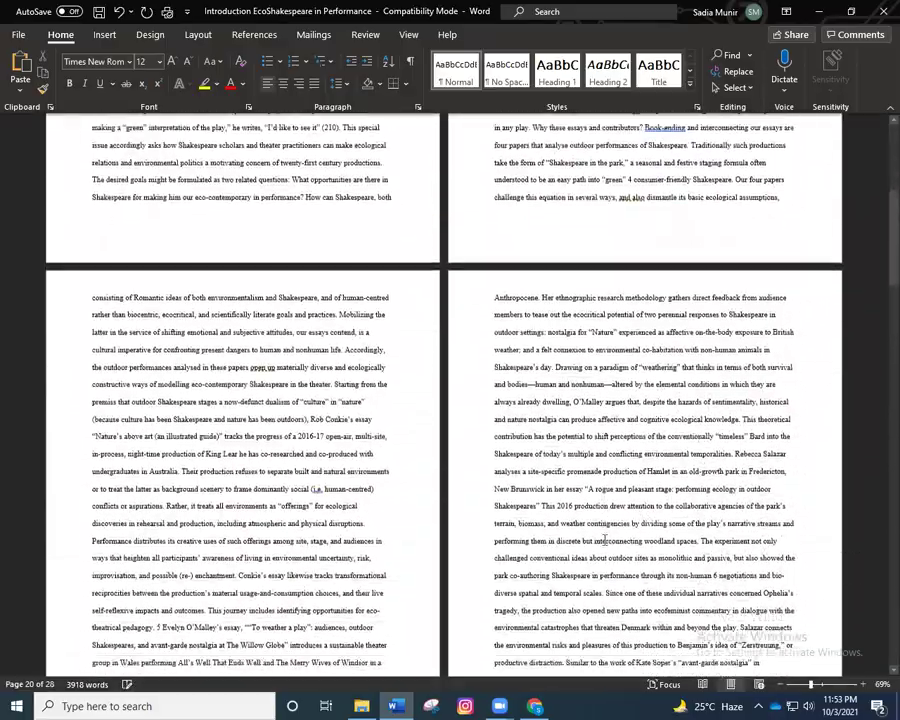
scroll(604, 541, "down", 10)
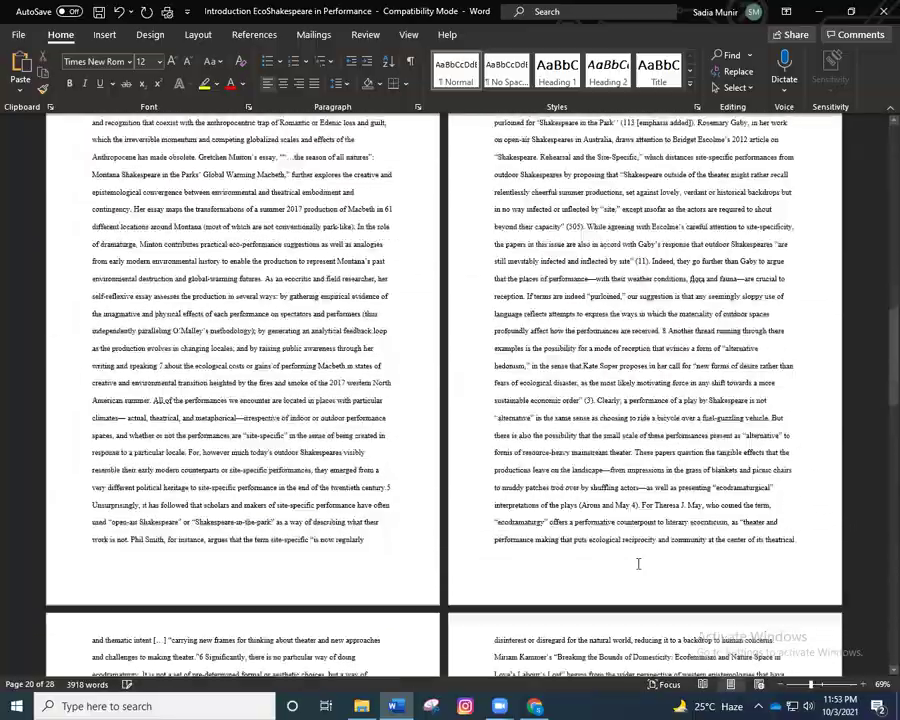
scroll(641, 565, "down", 10)
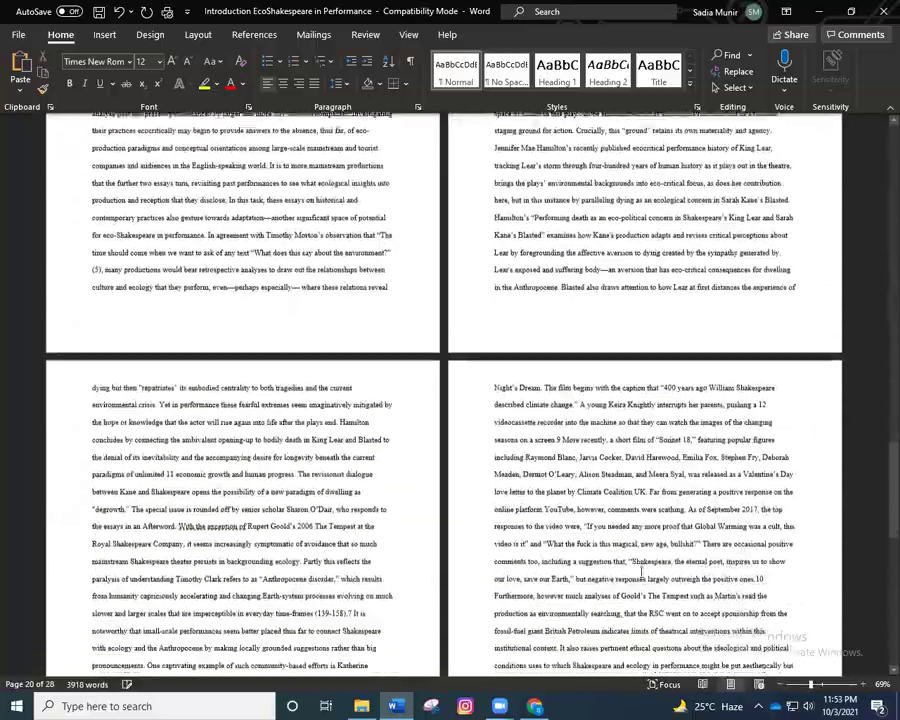
scroll(641, 572, "down", 8)
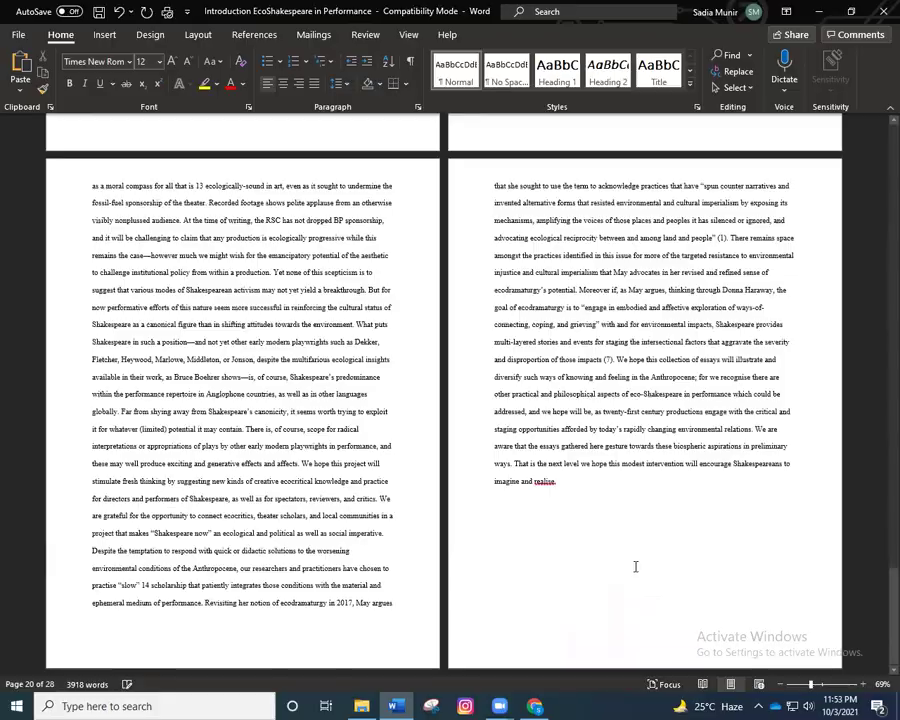
scroll(631, 565, "up", 10)
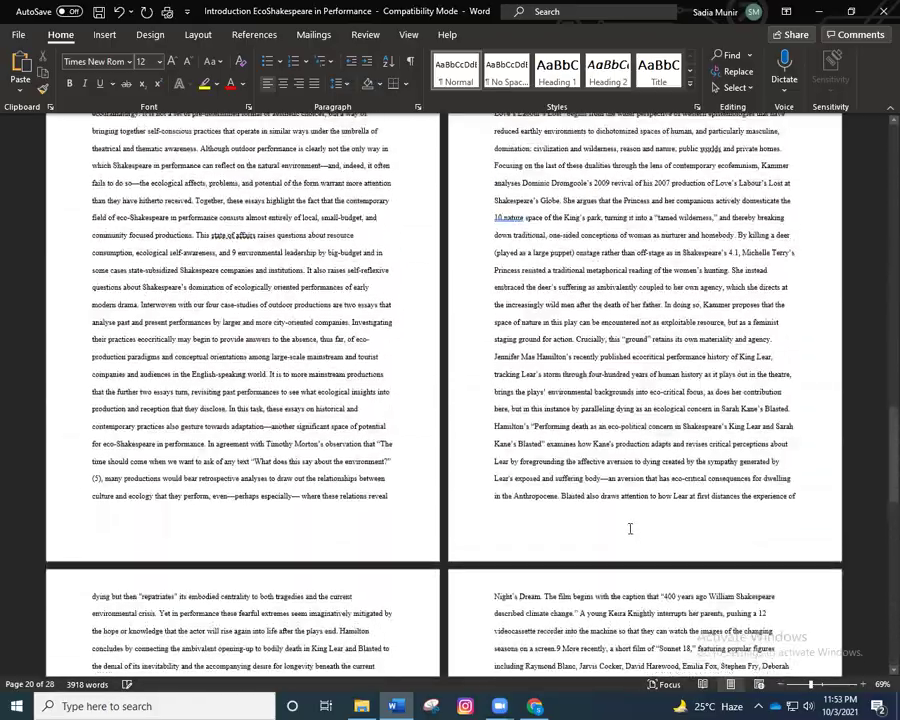
scroll(627, 526, "up", 10)
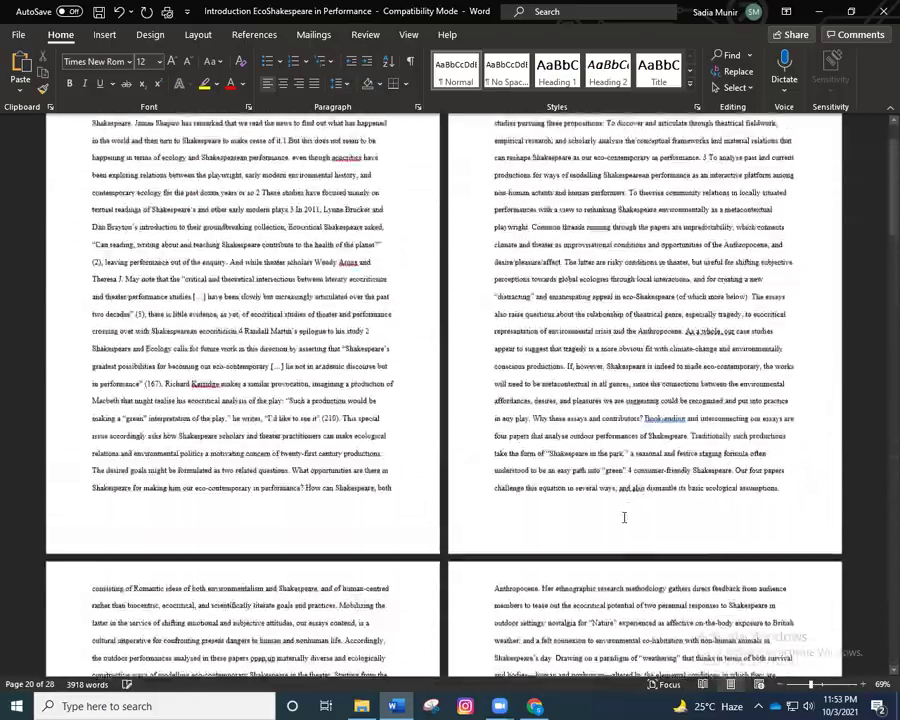
Step: Save As 'Introduction EcoShakespeare in Performance.txt' with file type Plain Text (*.txt)
left_click(19, 35)
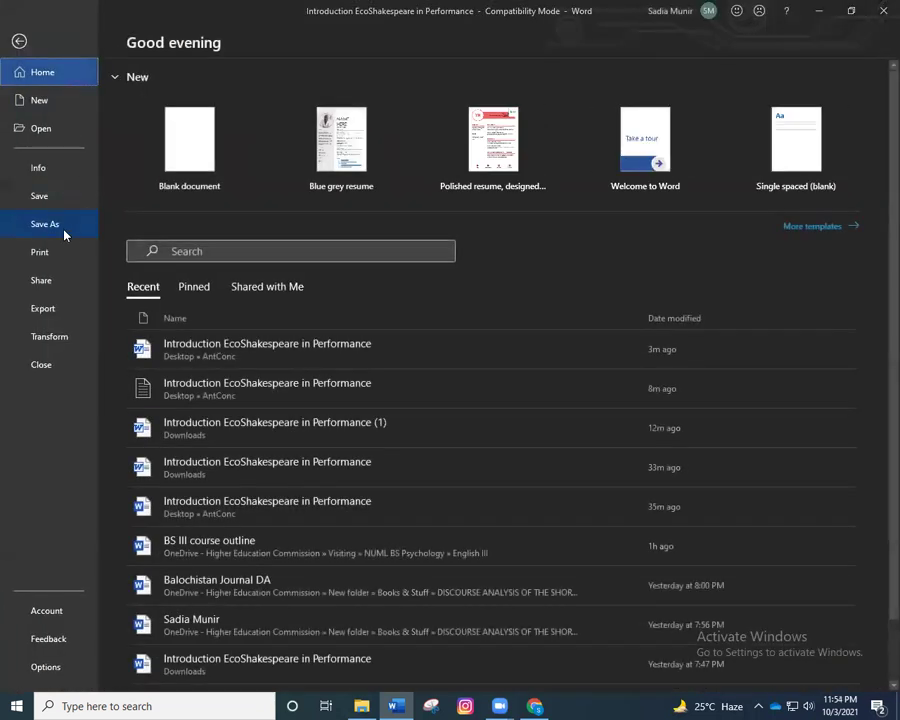
left_click(57, 235)
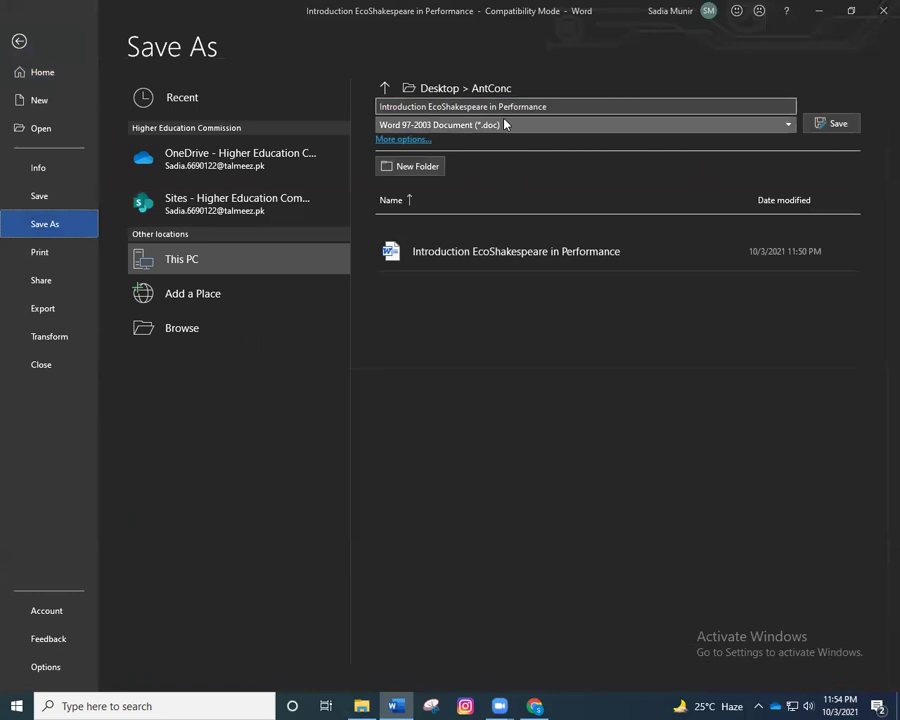
left_click(505, 124)
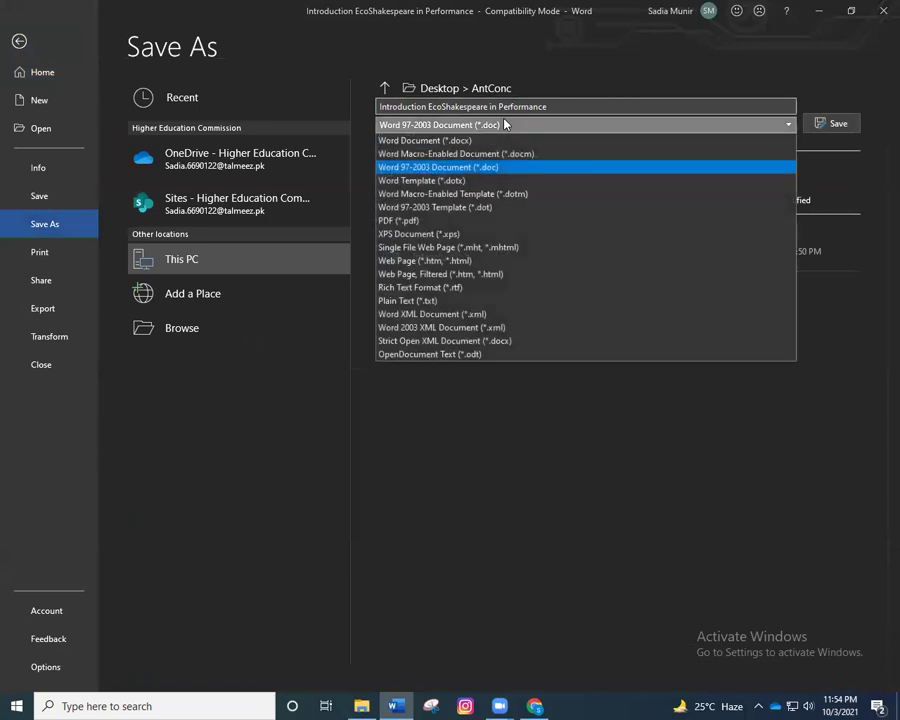
left_click(459, 301)
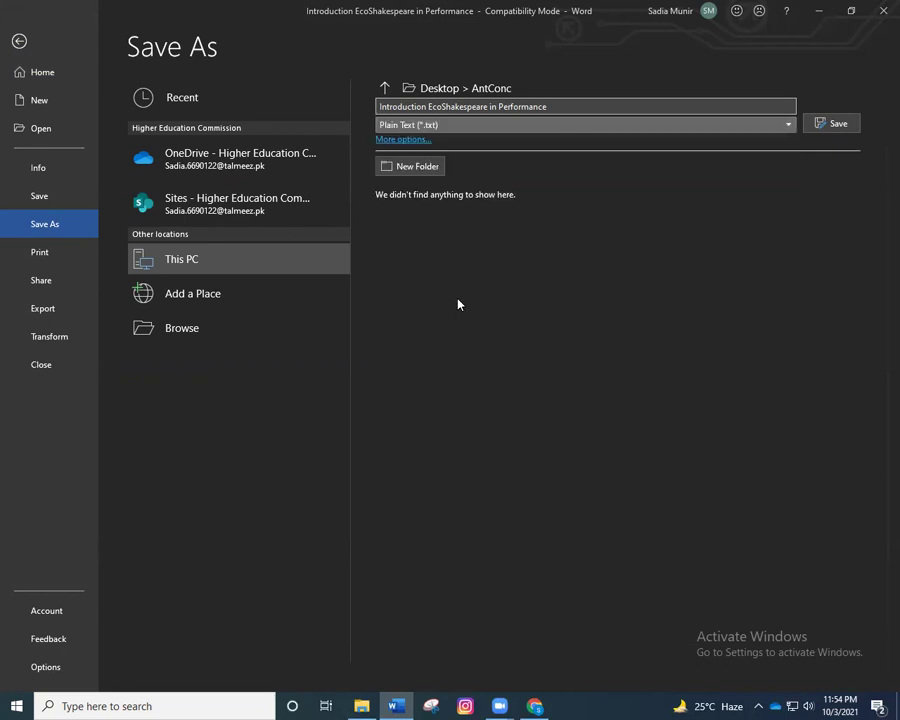
left_click(839, 126)
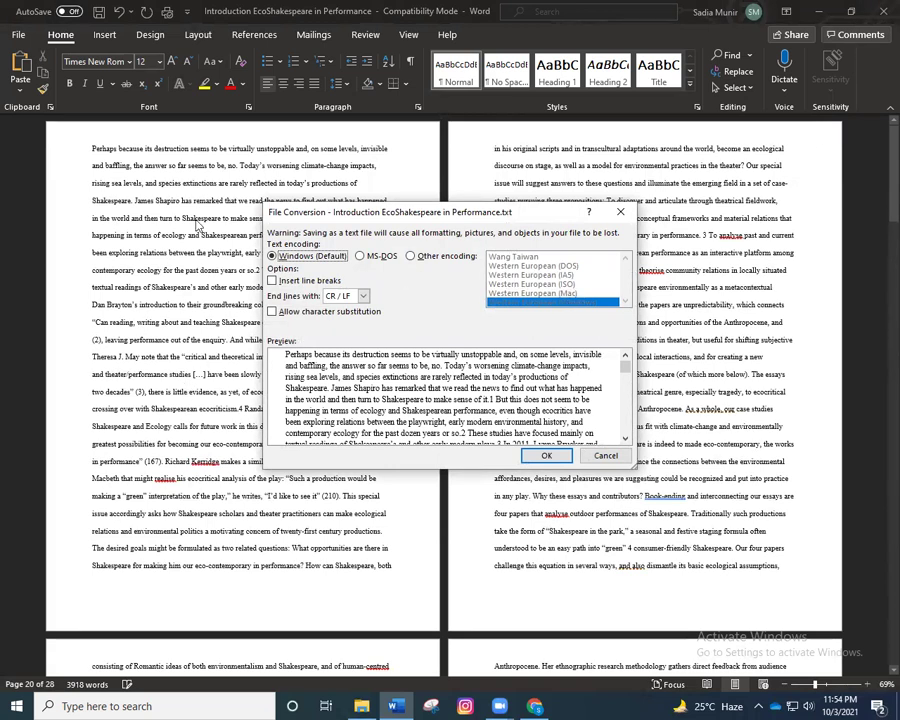
Step: In File Conversion, pick Other encoding: Unicode (UTF-8) and confirm the save
left_click(235, 330)
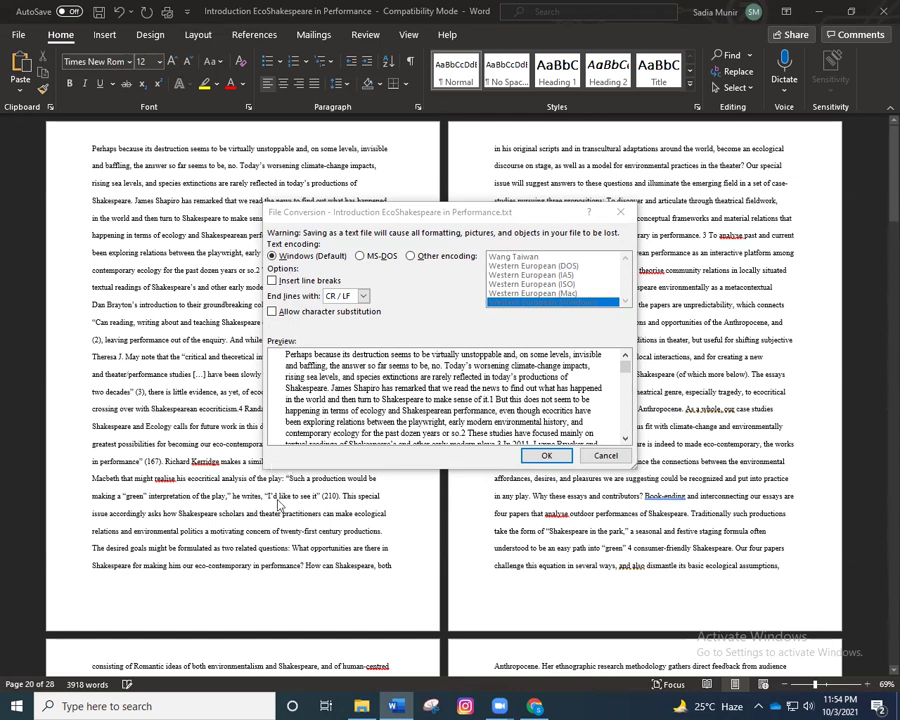
left_click(412, 257)
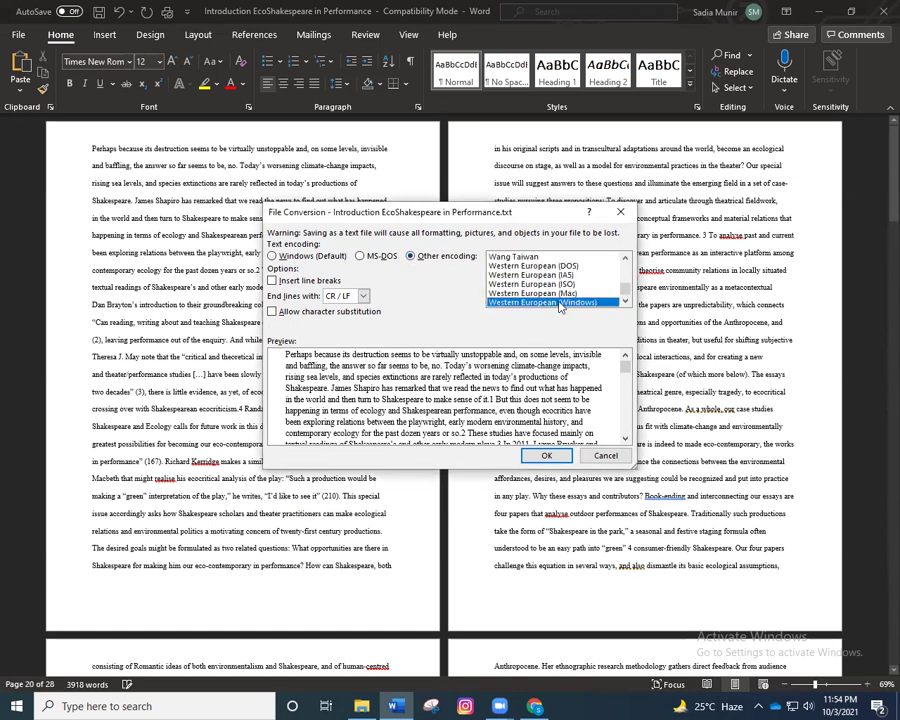
scroll(565, 293, "up", 1)
scroll(565, 293, "up", 1)
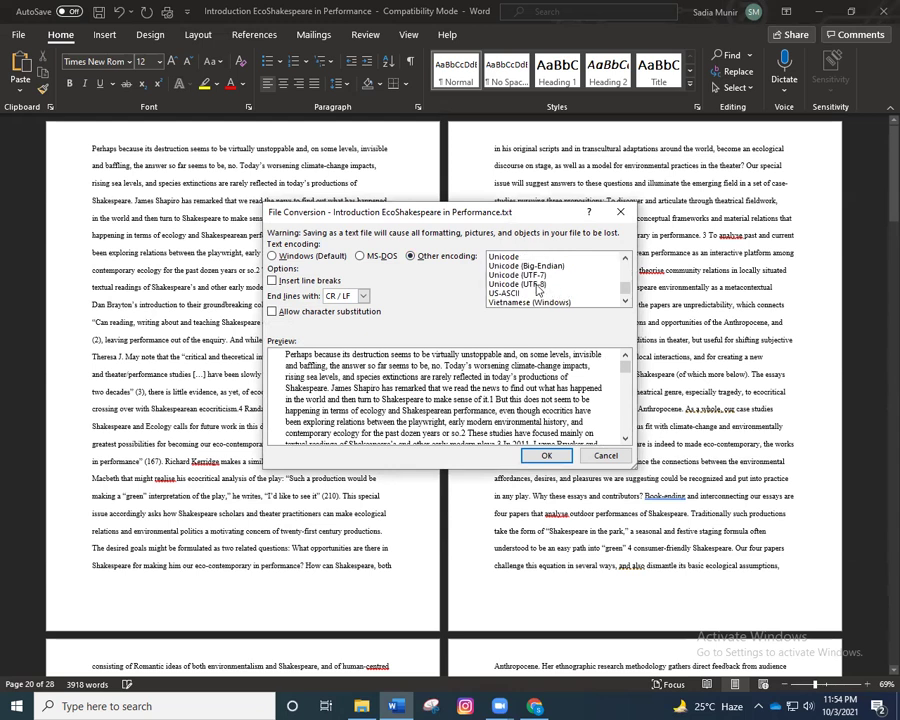
left_click(536, 285)
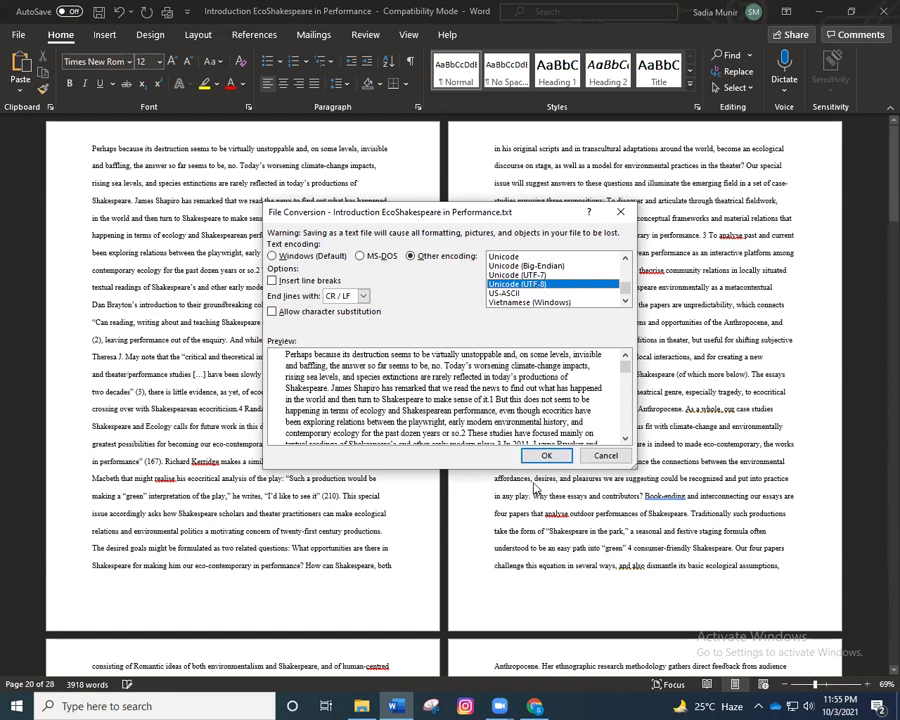
left_click(545, 456)
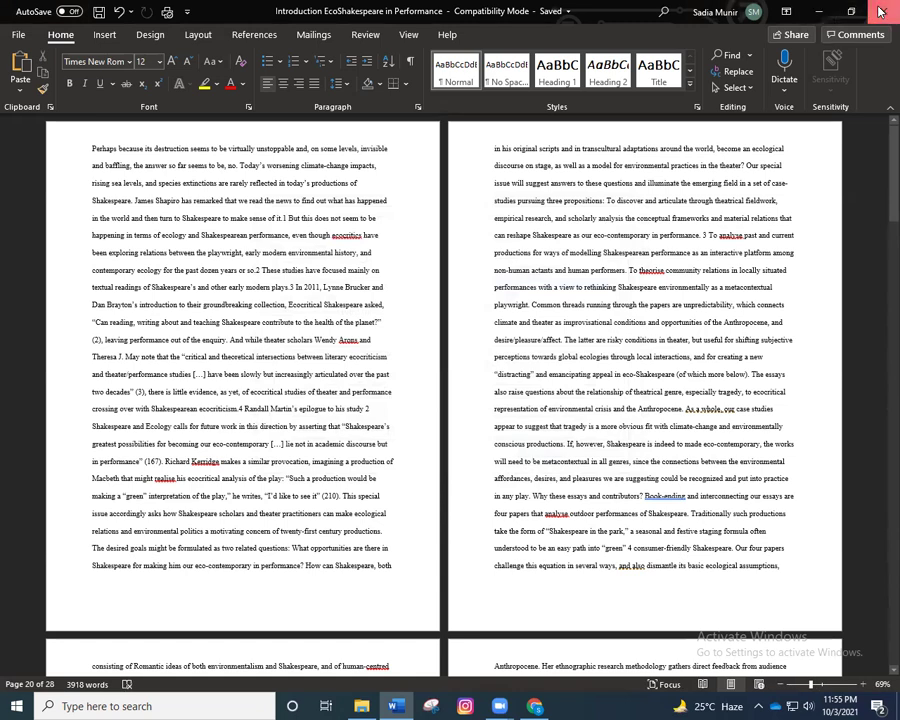
Step: Preview the saved EcoShakespeare .txt from the AntConc folder, then launch AntConc_64bit
left_click(535, 706)
left_click(362, 706)
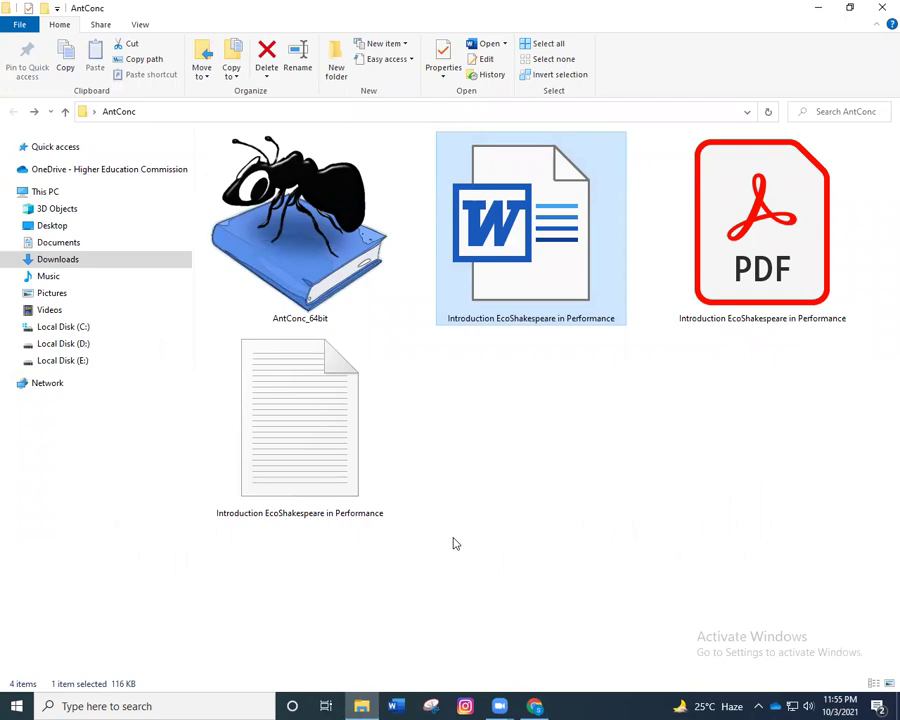
double_click(295, 466)
scroll(561, 461, "right", 10)
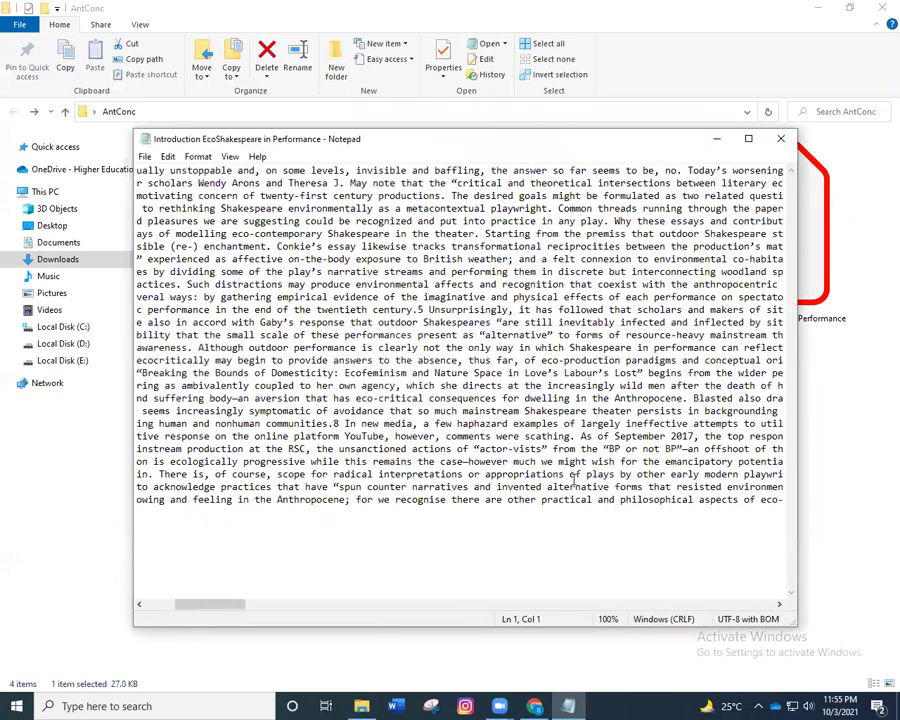
left_click(781, 138)
left_click(300, 252)
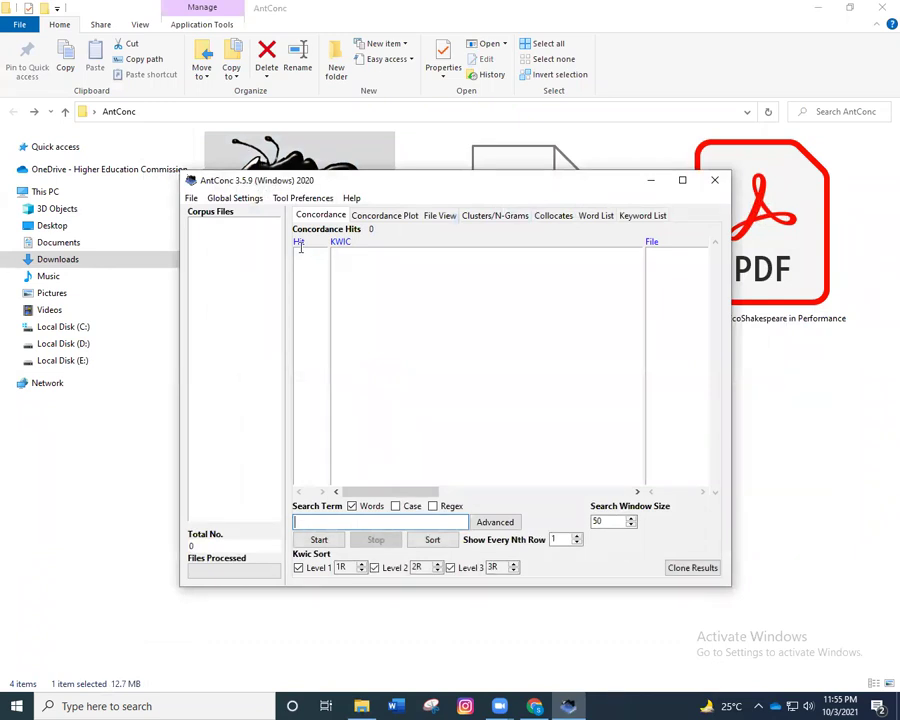
Step: Open 'Introduction EcoShakespeare in Performance.txt' via File > Open File(s) as the corpus
left_click(191, 198)
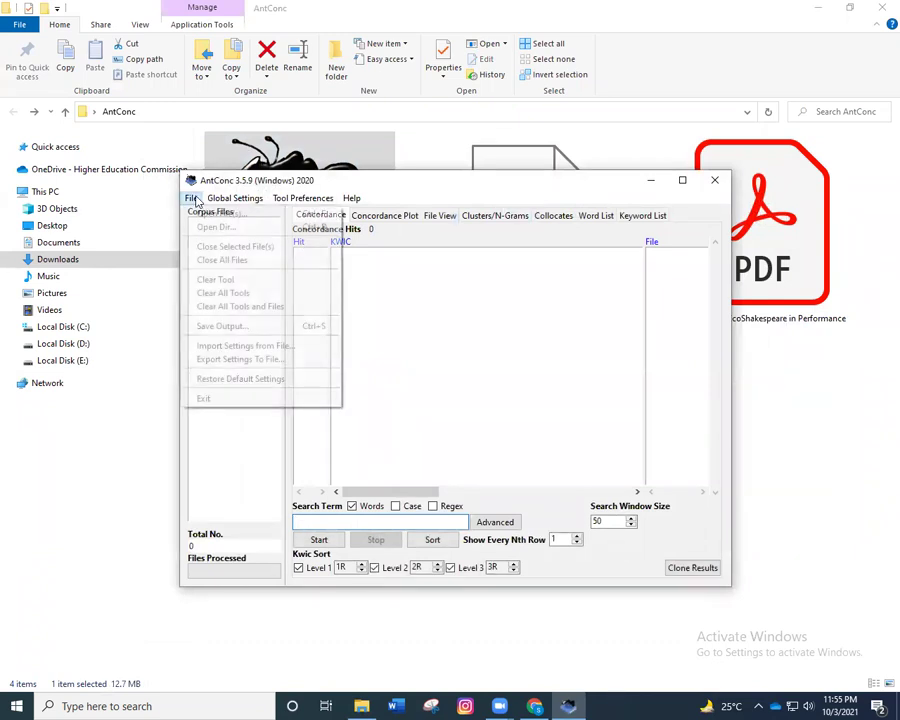
left_click(205, 214)
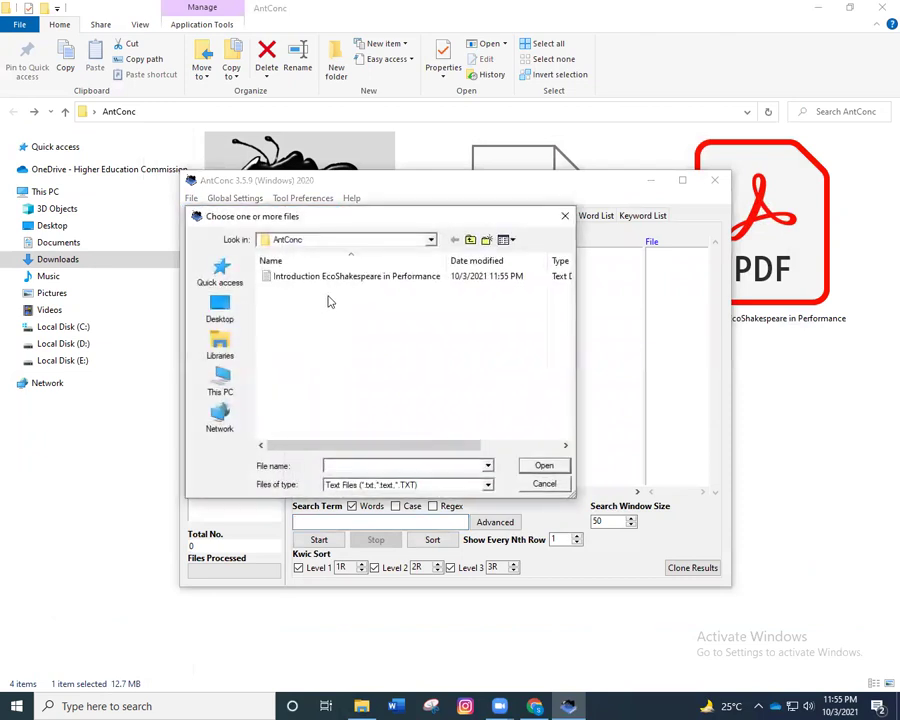
left_click(324, 280)
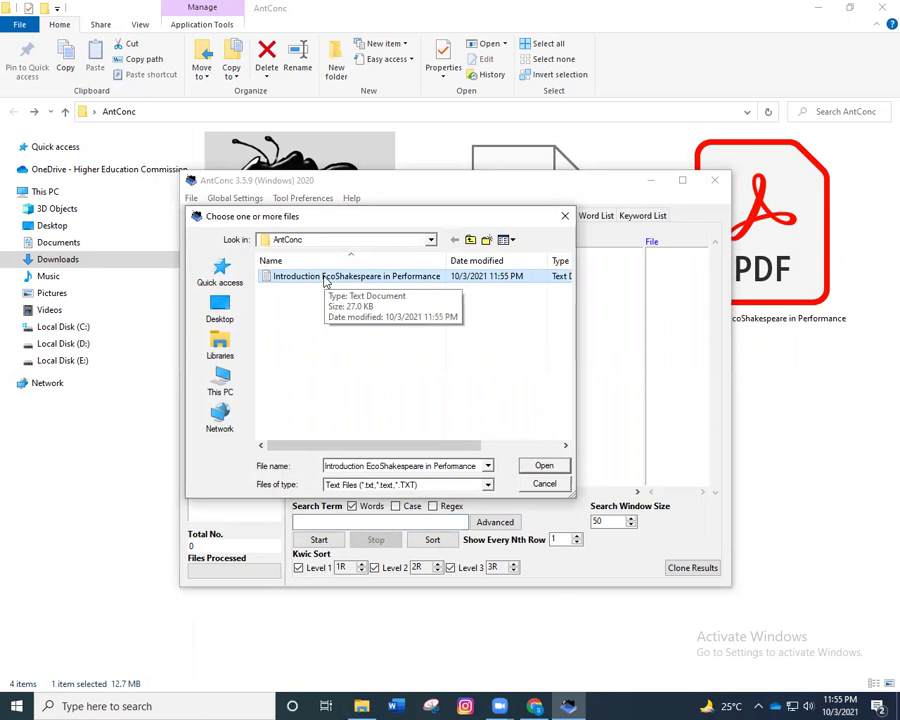
left_click(562, 466)
left_click(528, 467)
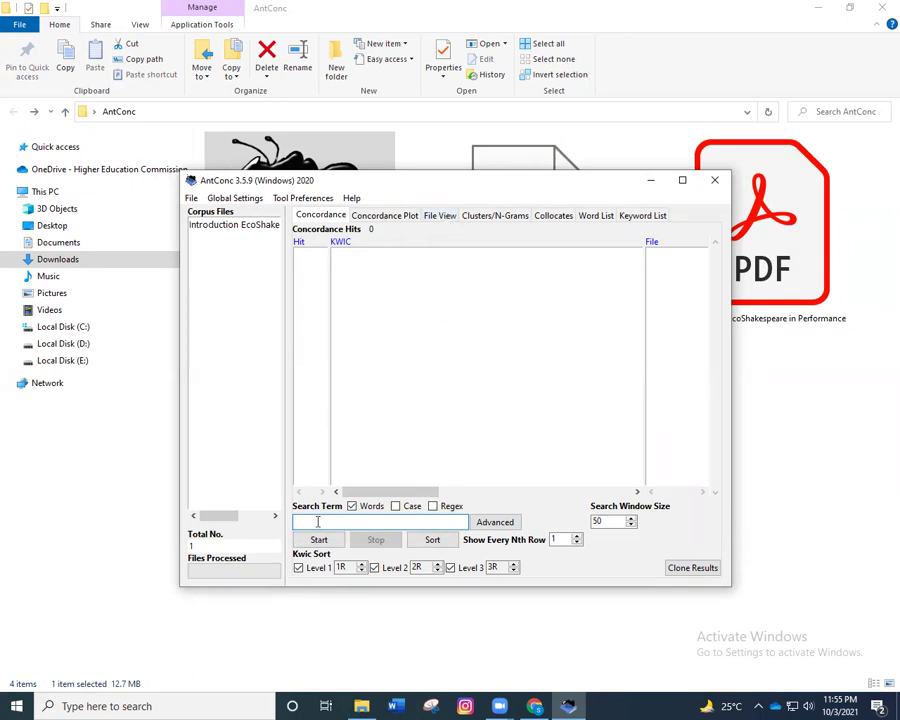
Step: Search the concordance for 'can' to list its 8 hits, then maximize the window
type("can")
left_click(316, 540)
left_click(683, 180)
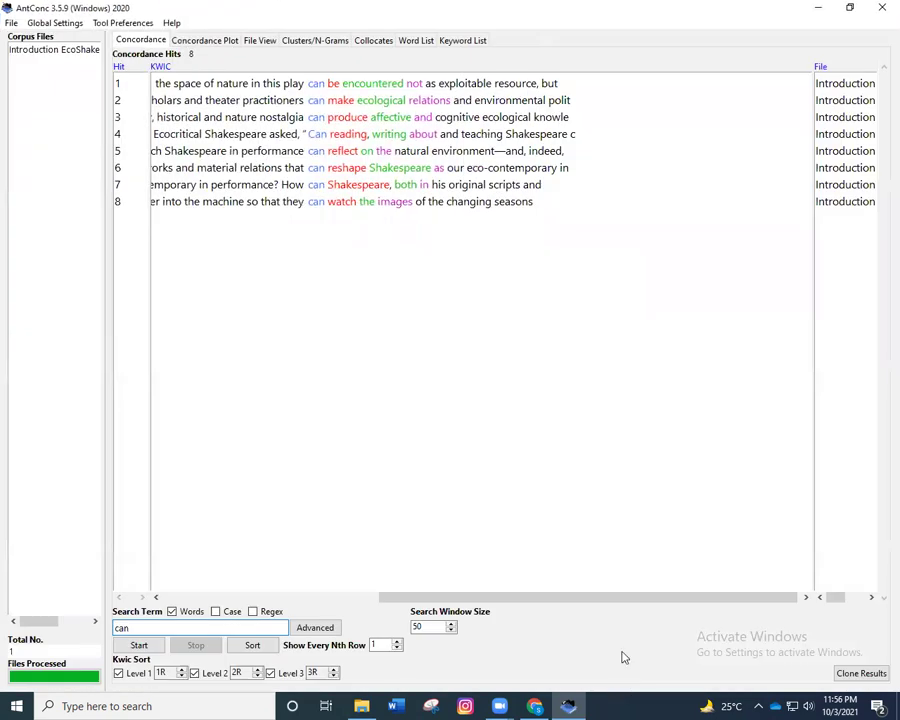